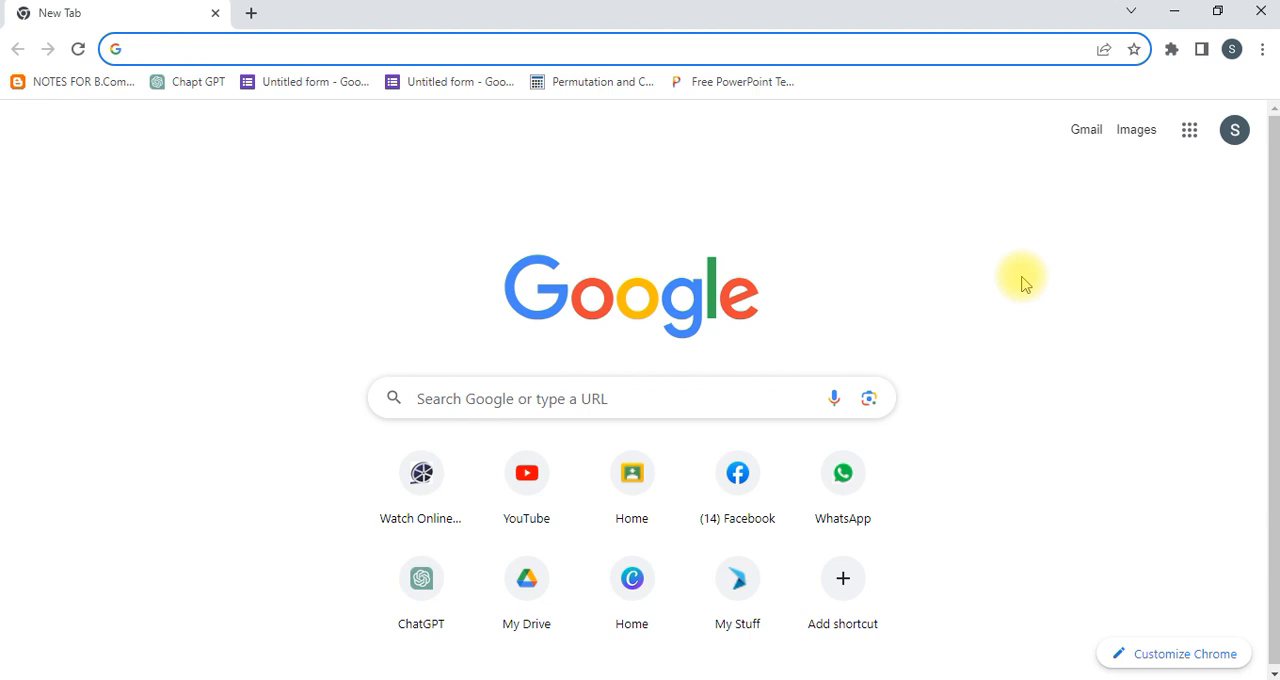
Open the iris.fbr.gov.pk portal, dismiss the overlay and place the cursor in the login form's registration number field.
text(ir)
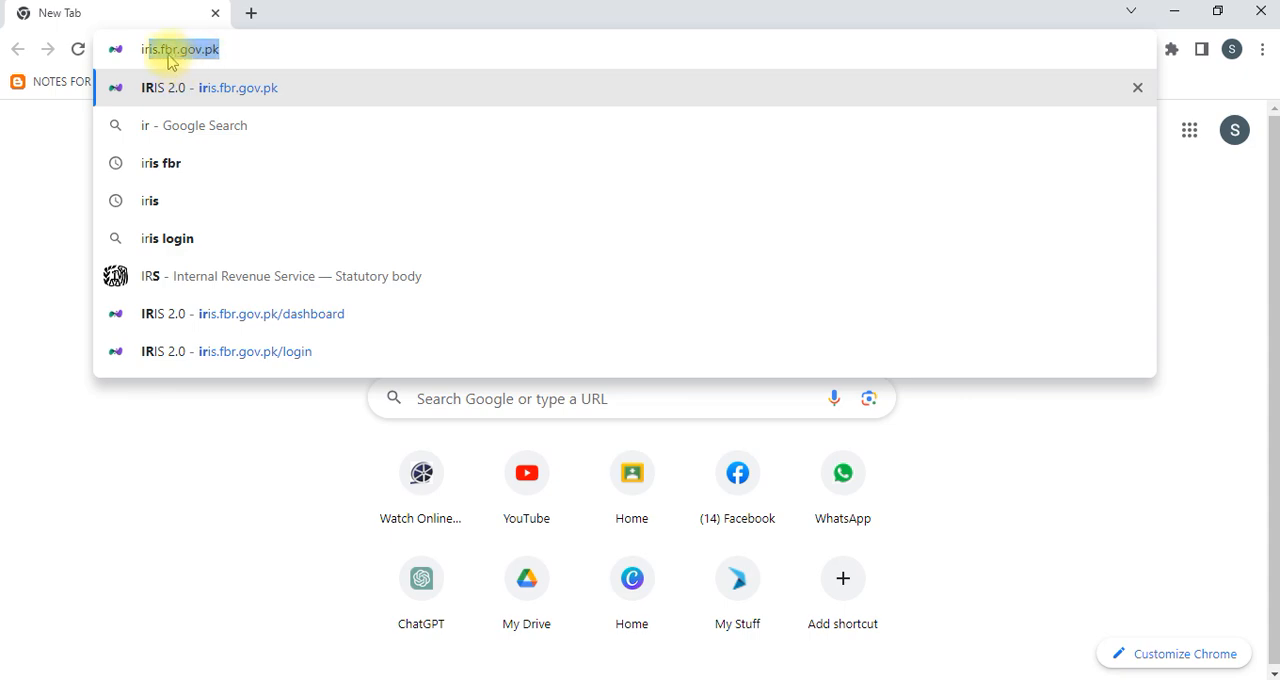
key(Return)
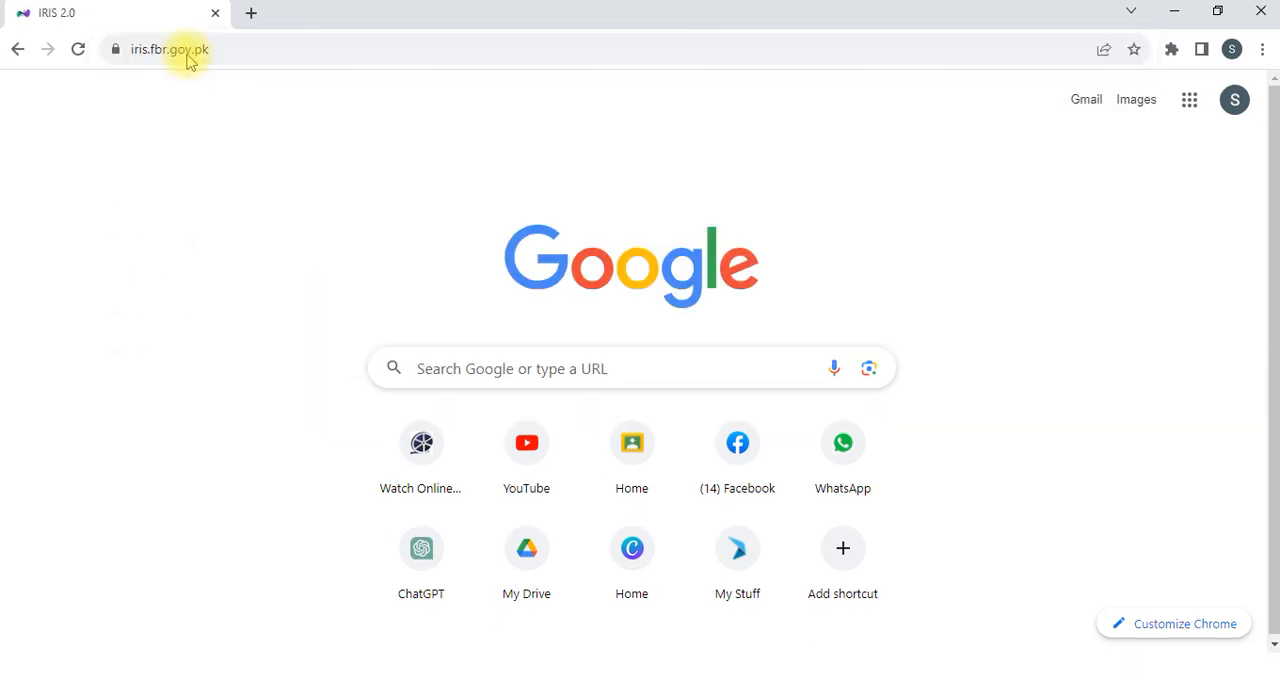
click(1122, 277)
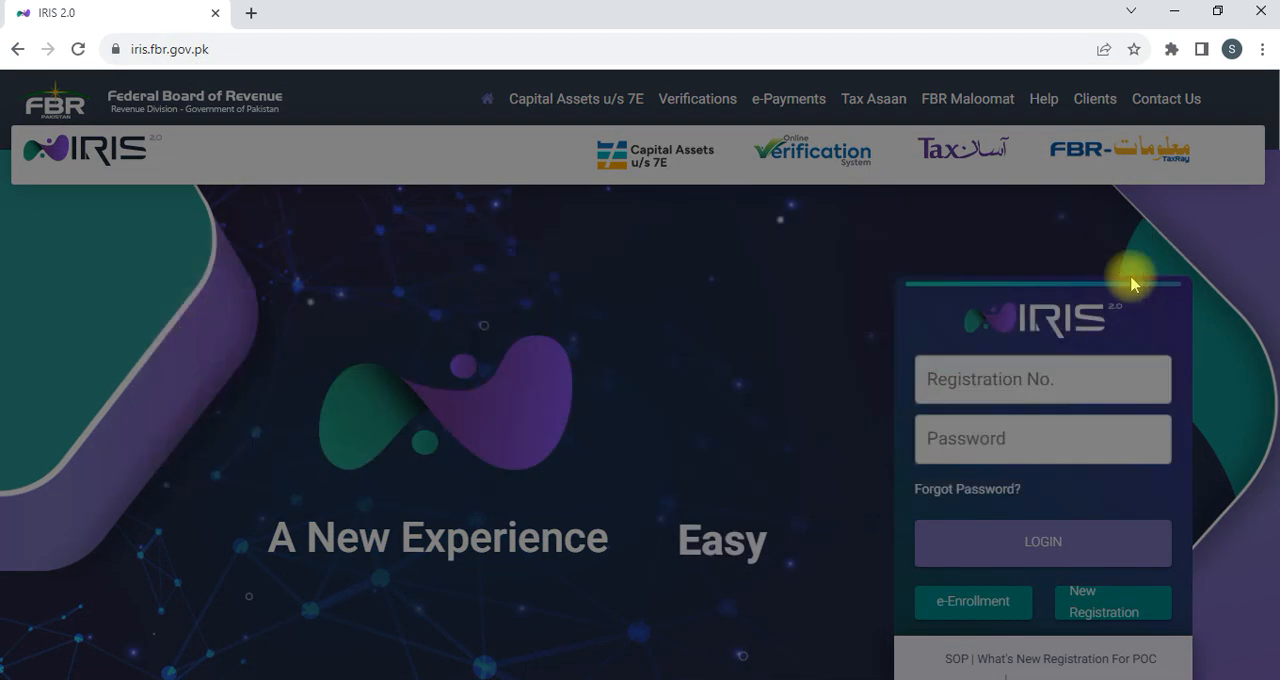
click(1006, 376)
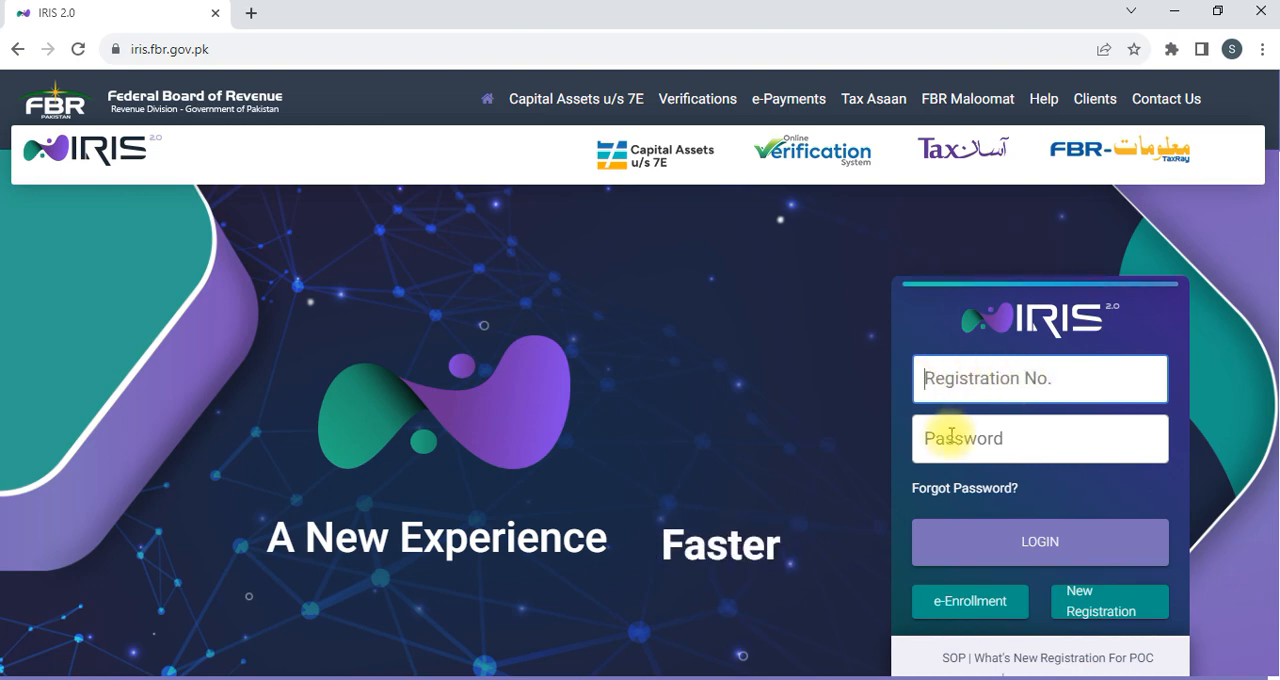
scroll(1030, 460, down, 1)
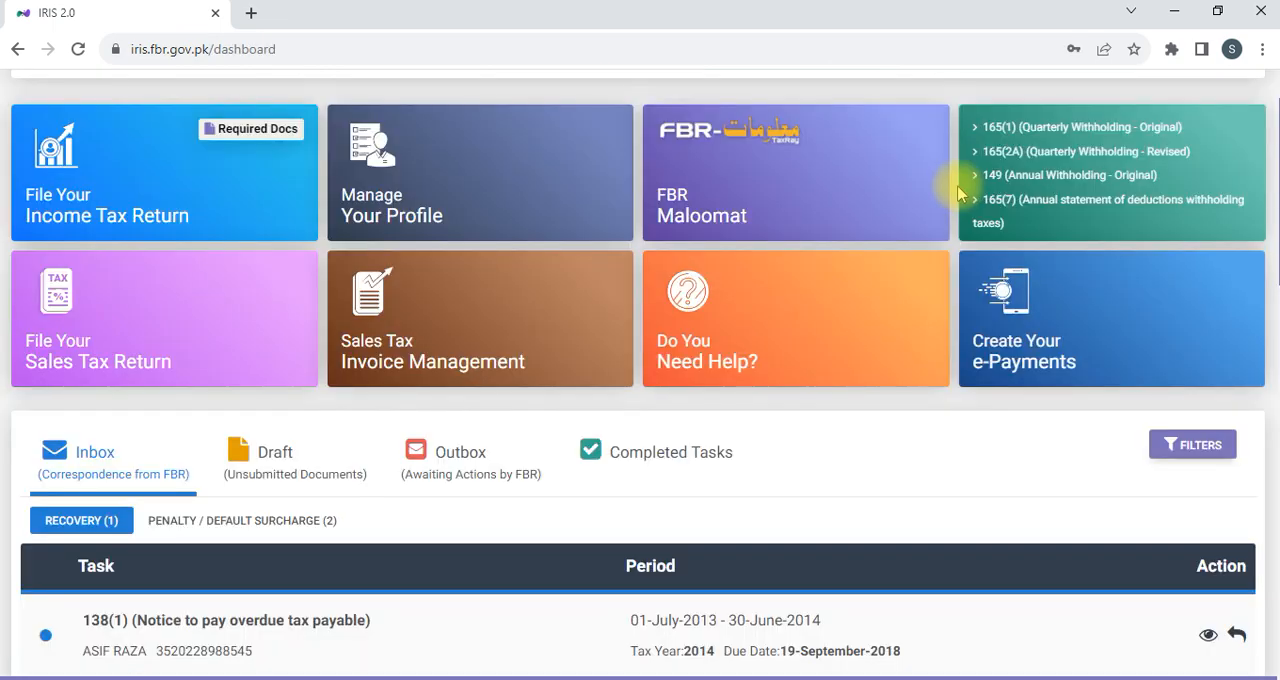
Start a Salary Return for Individuals - Classic View from the original returns and statements in the Declaration options.
mouse_move(851, 329)
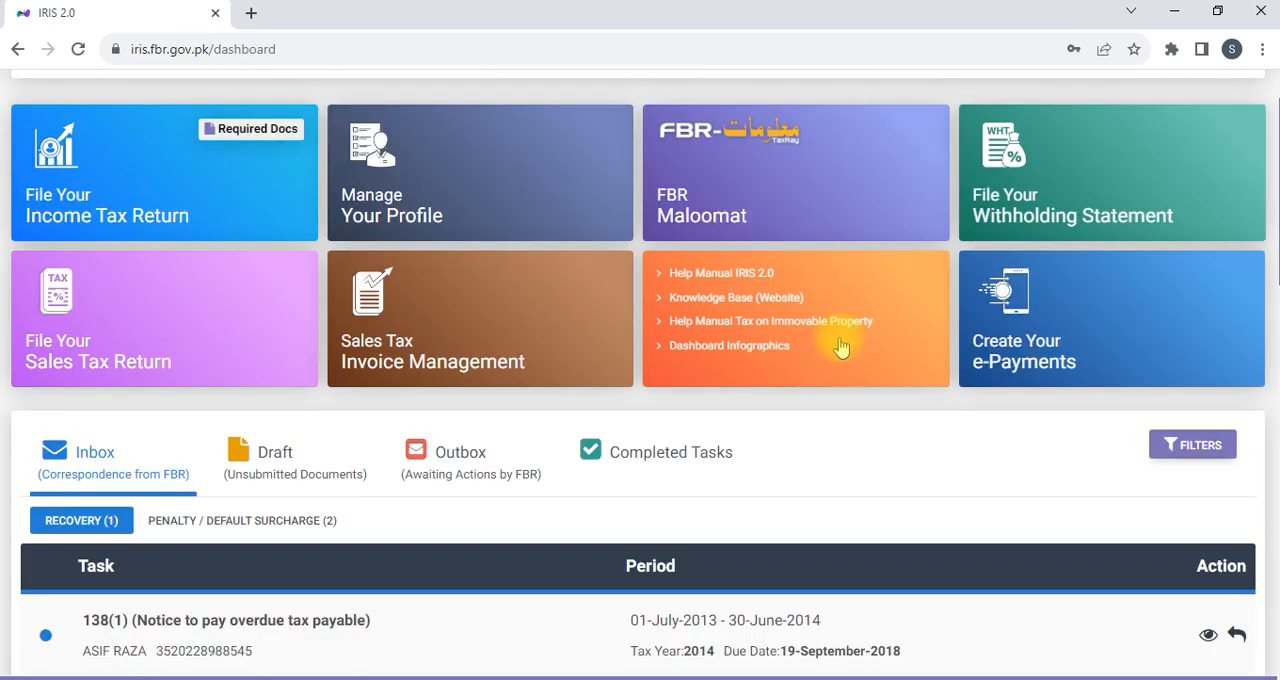
scroll(840, 345, up, 1)
scroll(840, 345, down, 1)
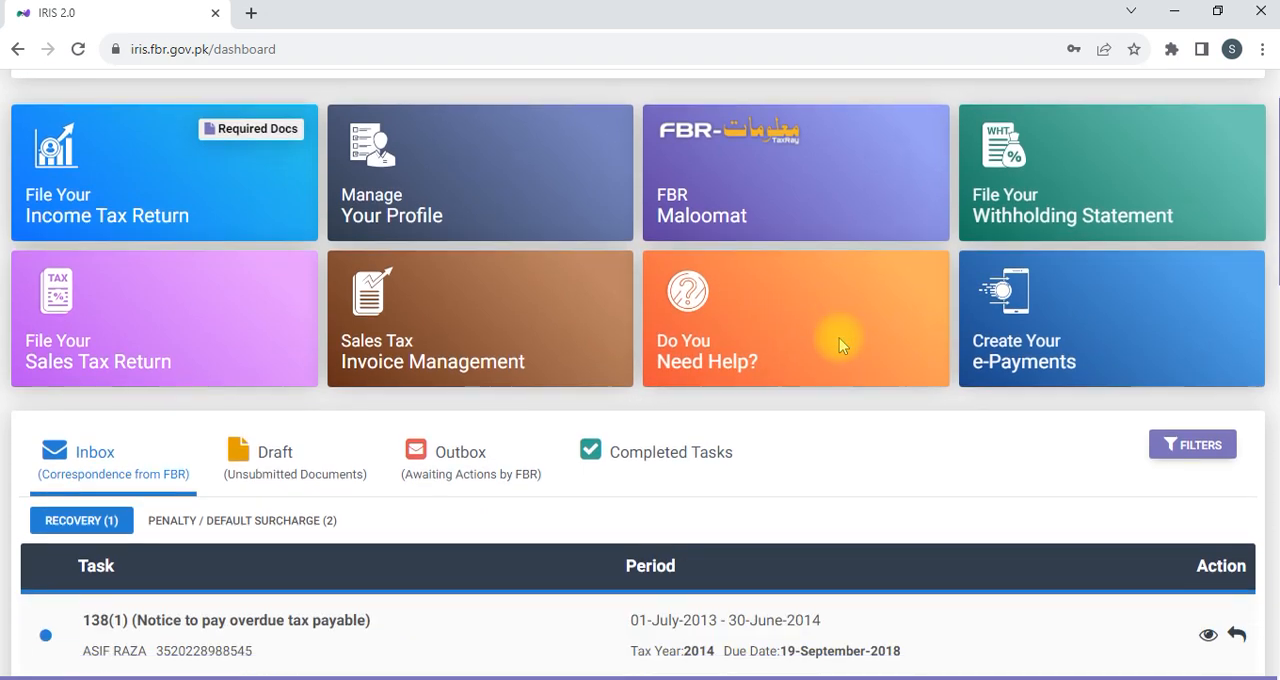
scroll(840, 345, up, 1)
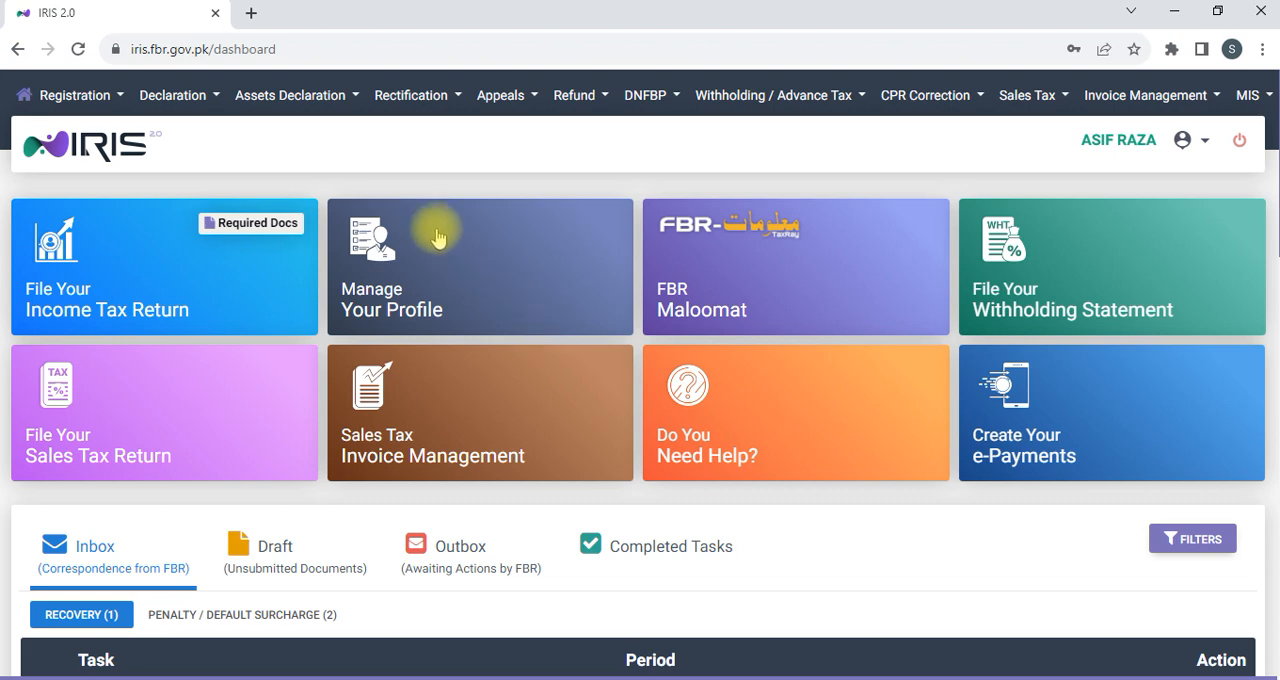
click(213, 100)
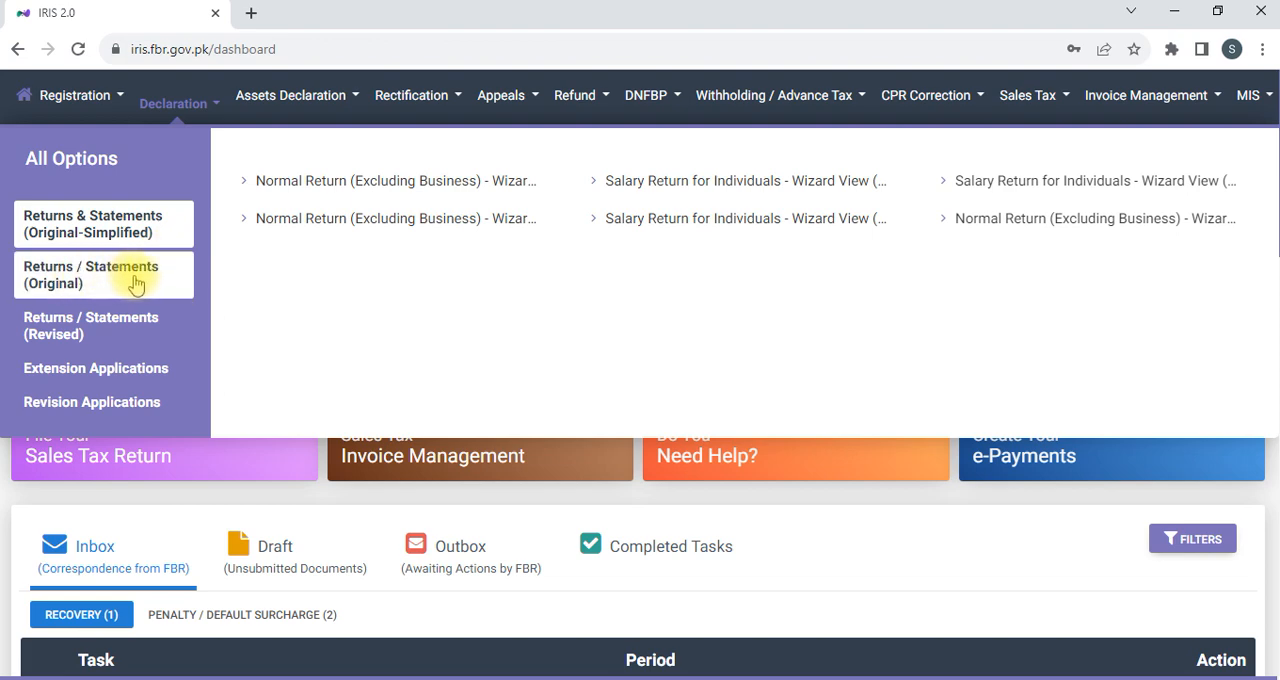
click(88, 283)
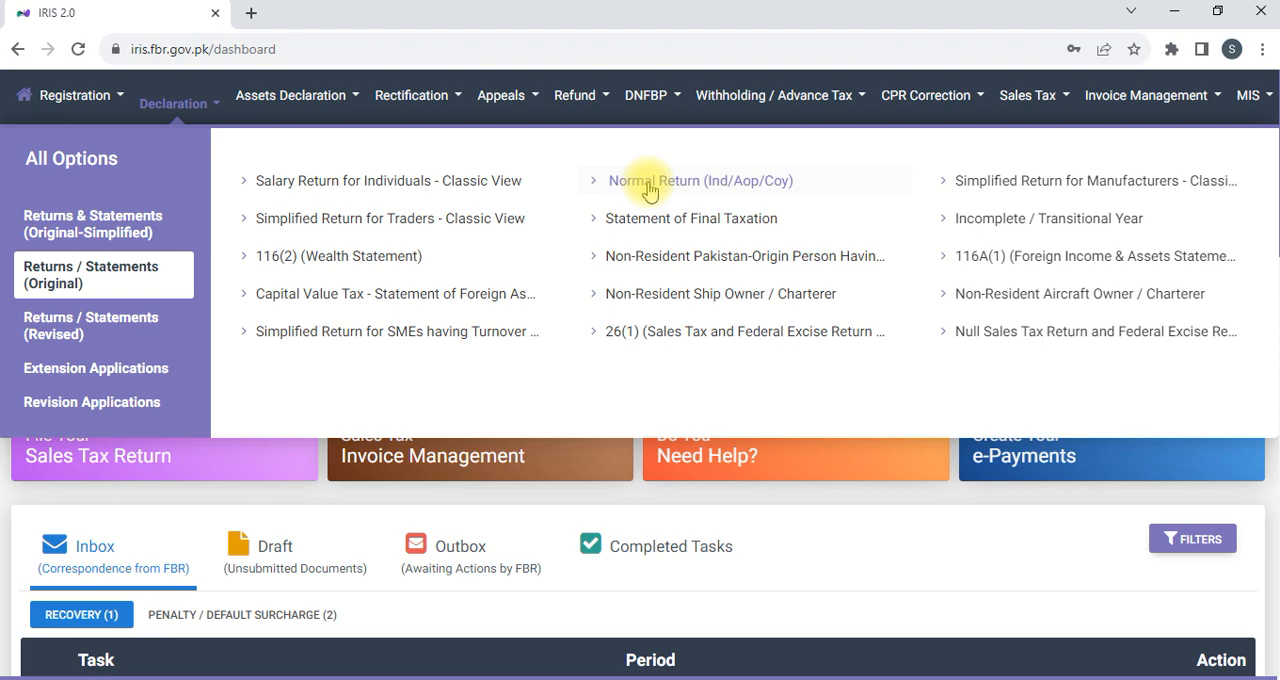
click(359, 197)
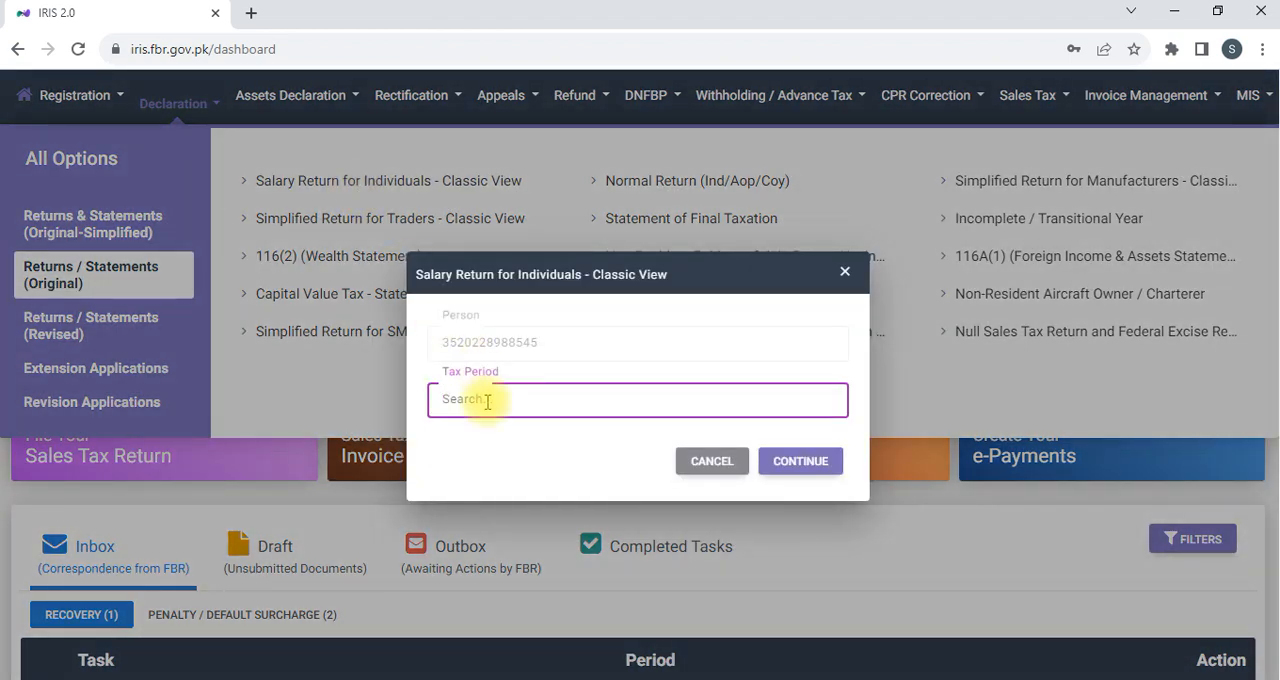
Choose the tax period 01-JUL-2022 - 30-JUN-2023 for the salary return and continue to the return form.
text(2023)
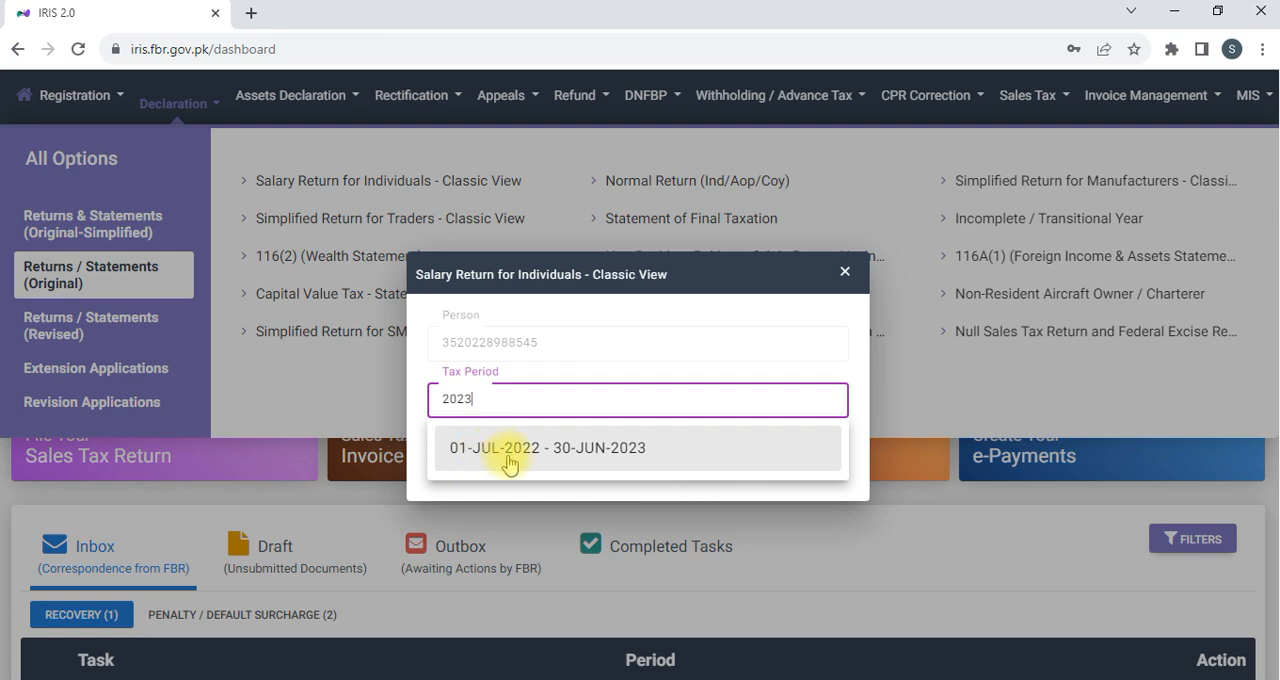
click(603, 455)
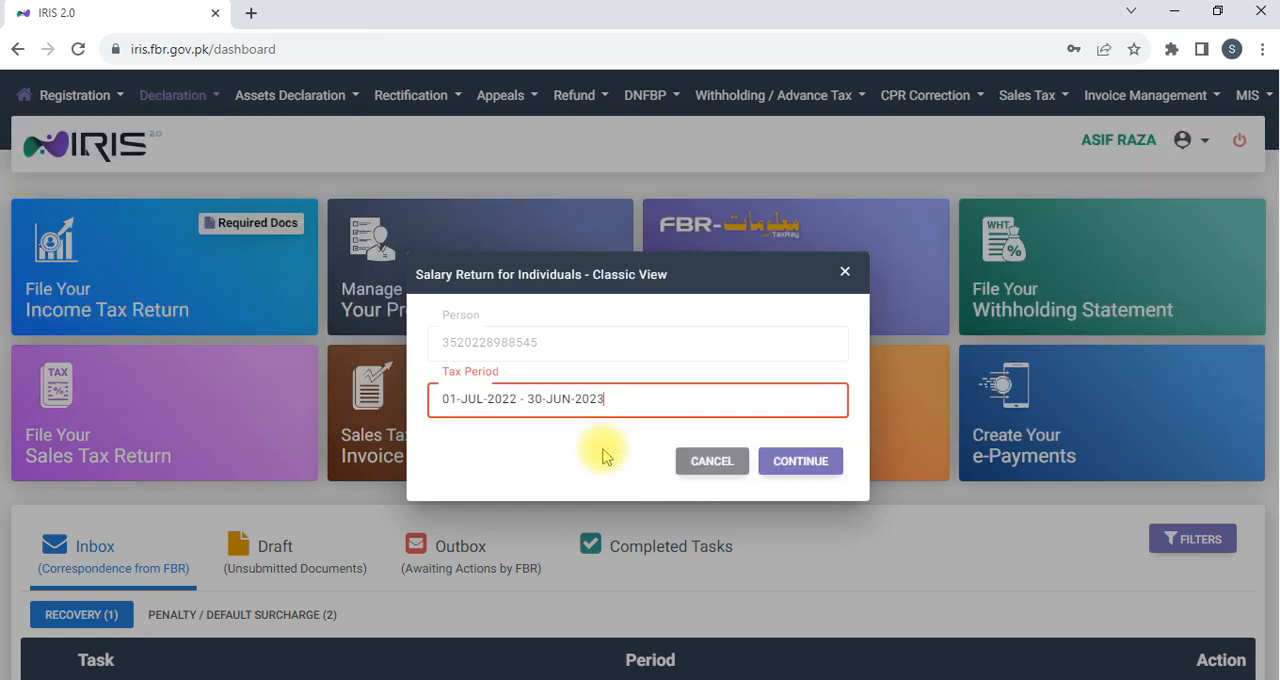
click(783, 464)
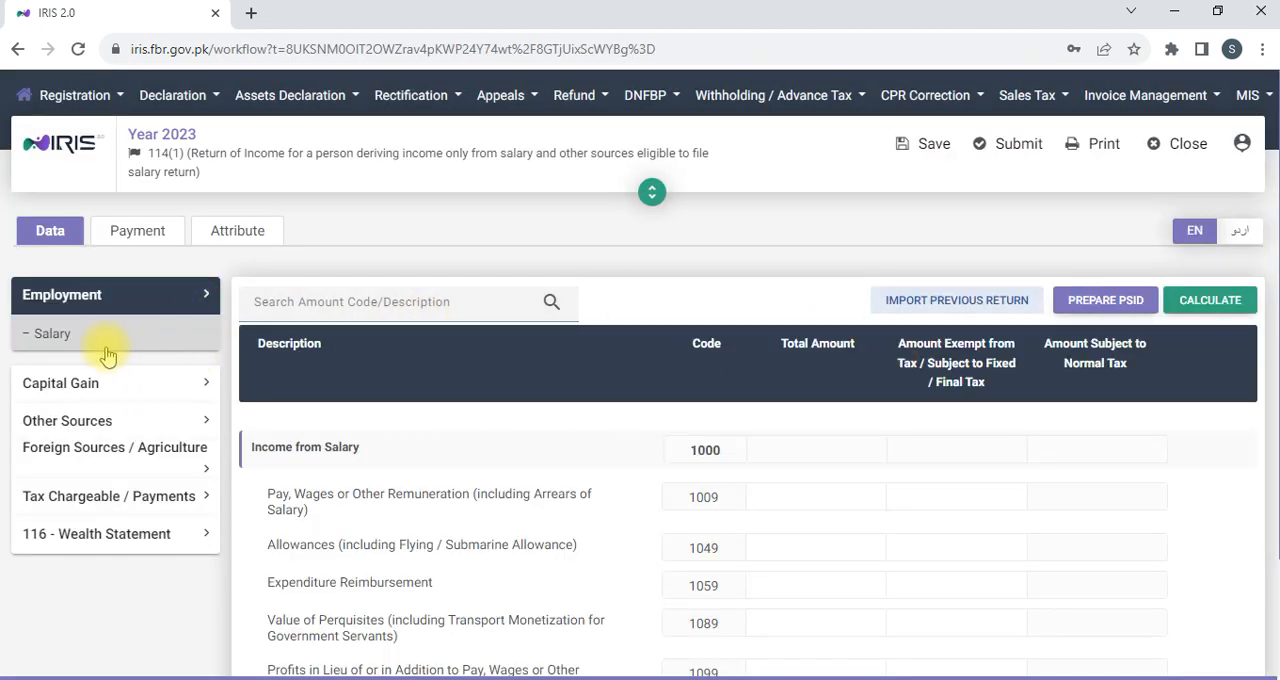
Enter 432,000 as the total amount of Pay, Wages or Other Remuneration (code 1009) and calculate the return.
scroll(855, 455, down, 2)
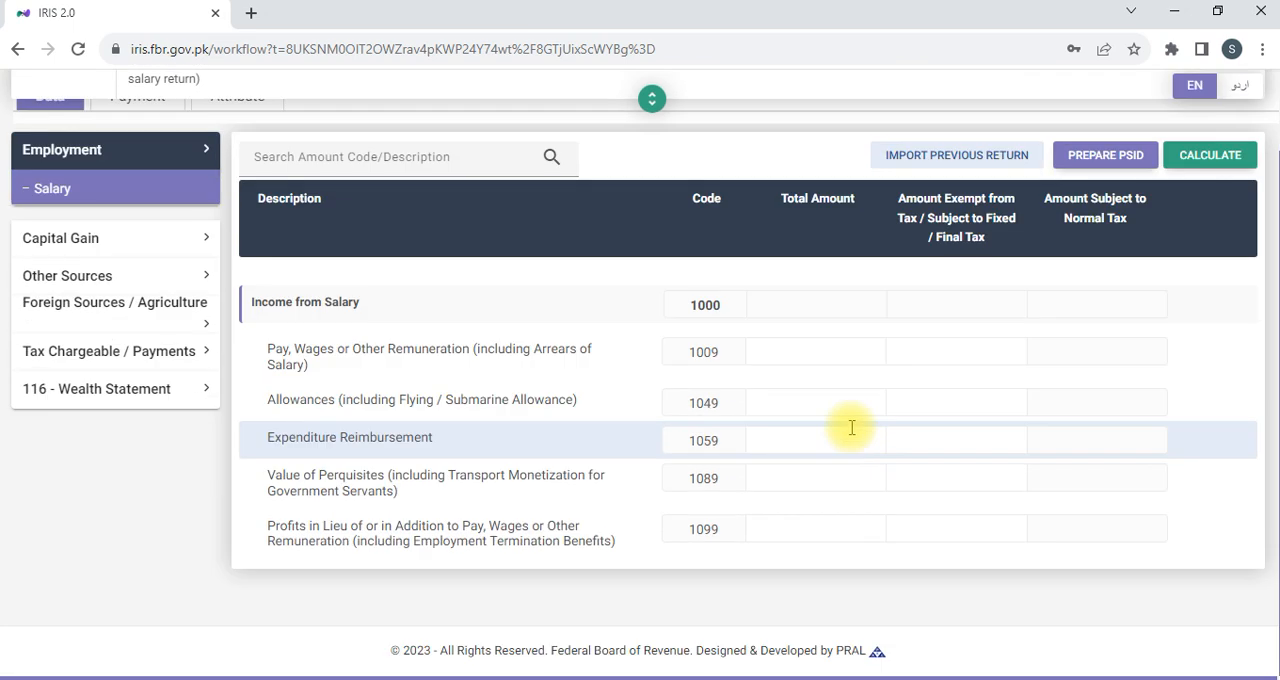
click(821, 342)
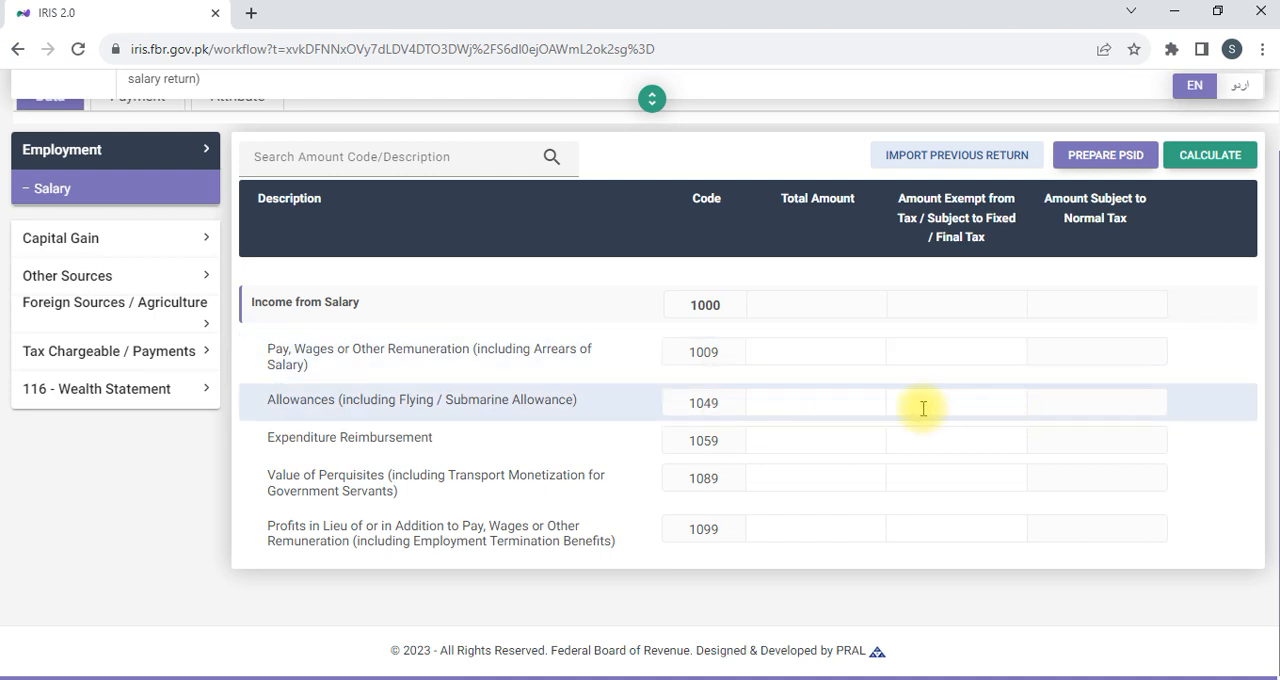
click(832, 356)
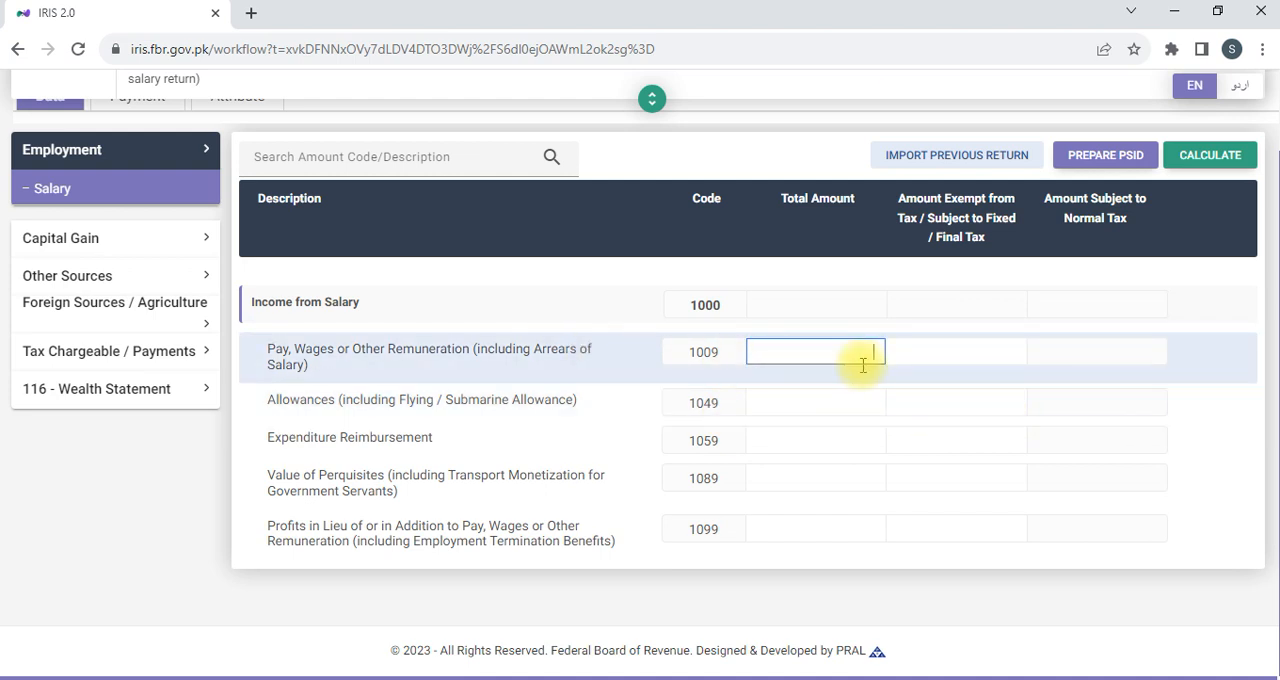
text(432,000)
click(885, 279)
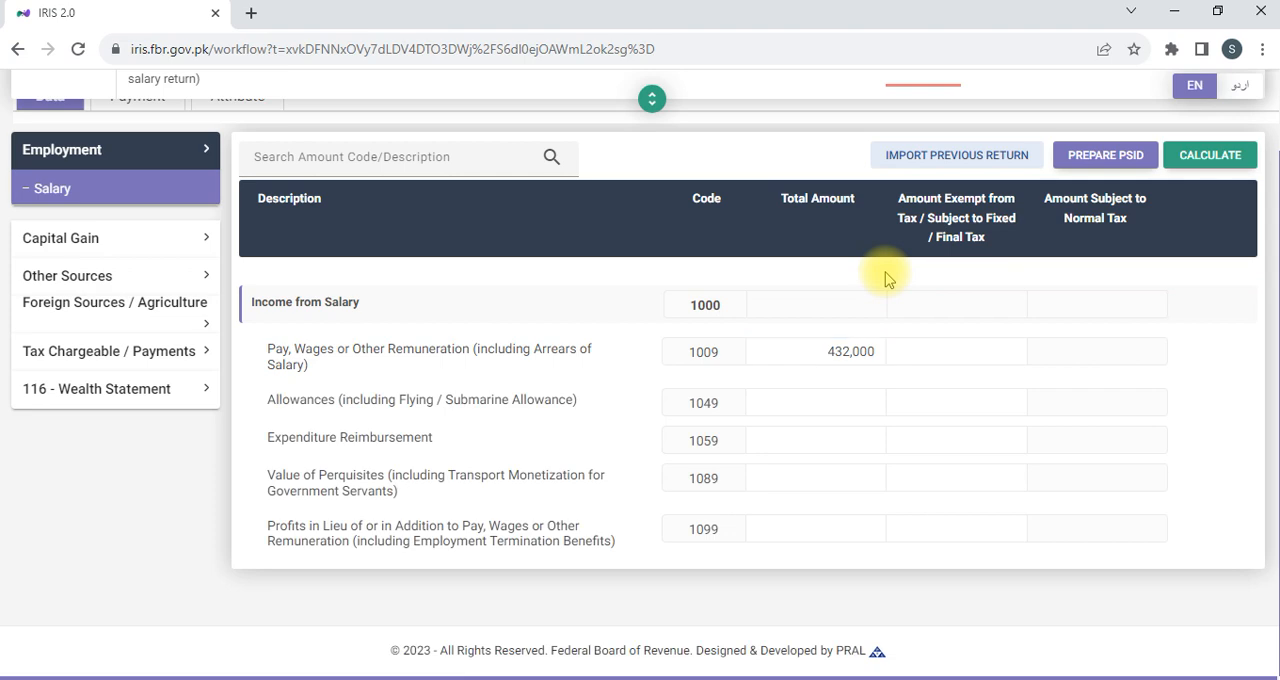
click(1210, 160)
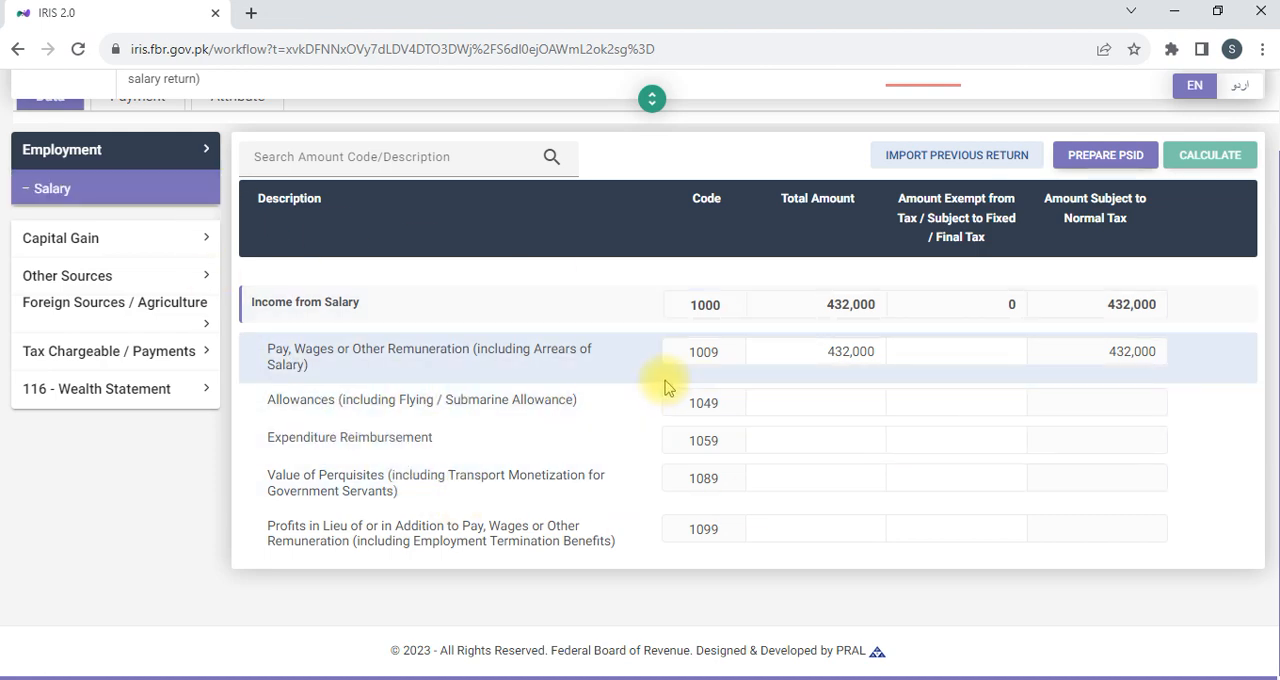
Look through the subsections of Capital Gain, Other Sources and Foreign Sources / Agriculture.
click(143, 239)
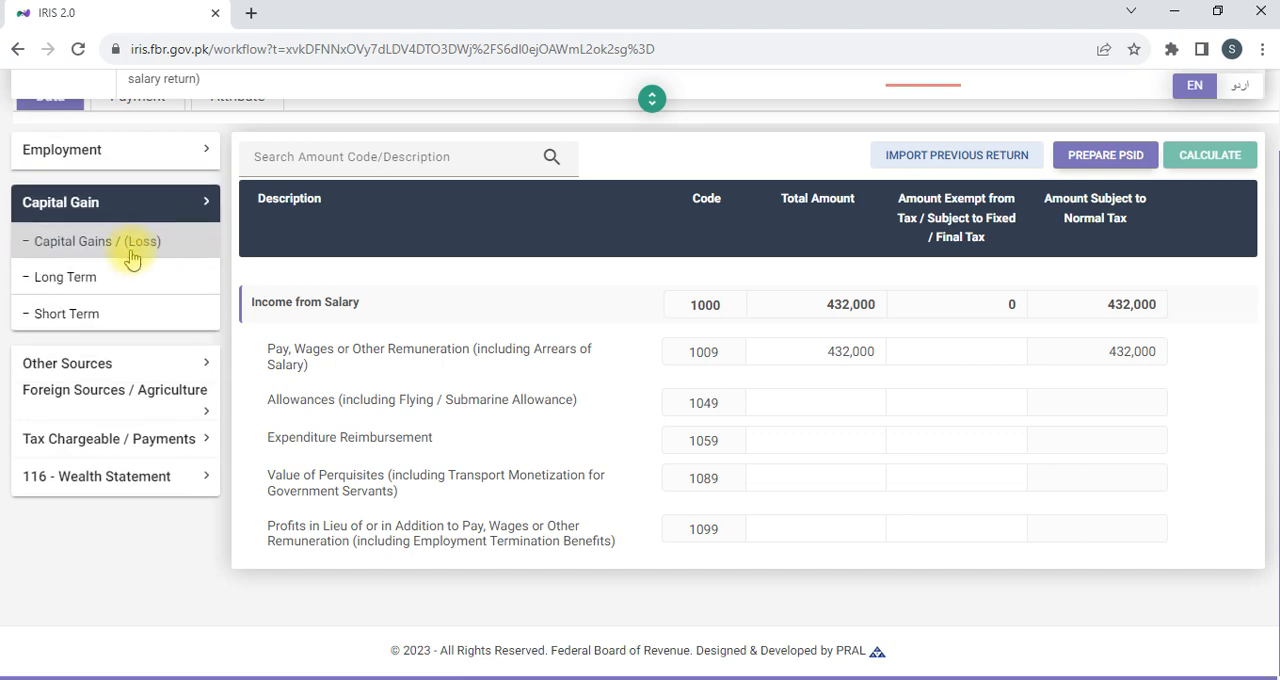
click(147, 217)
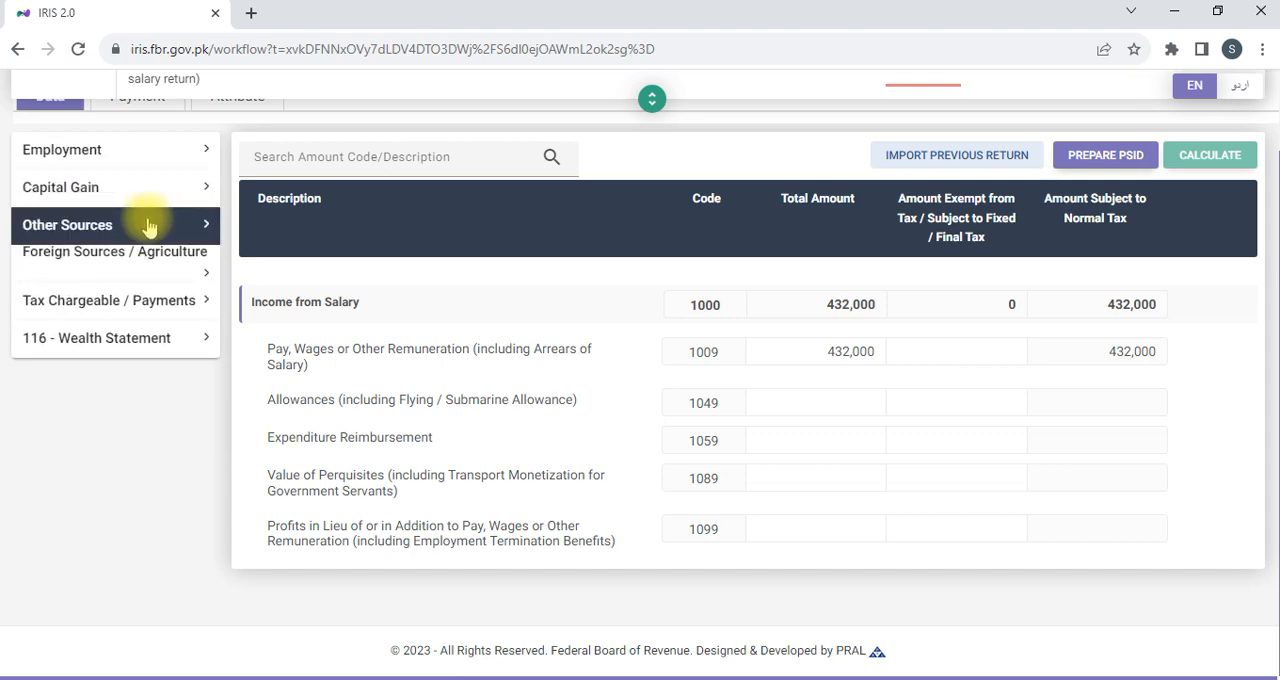
click(148, 226)
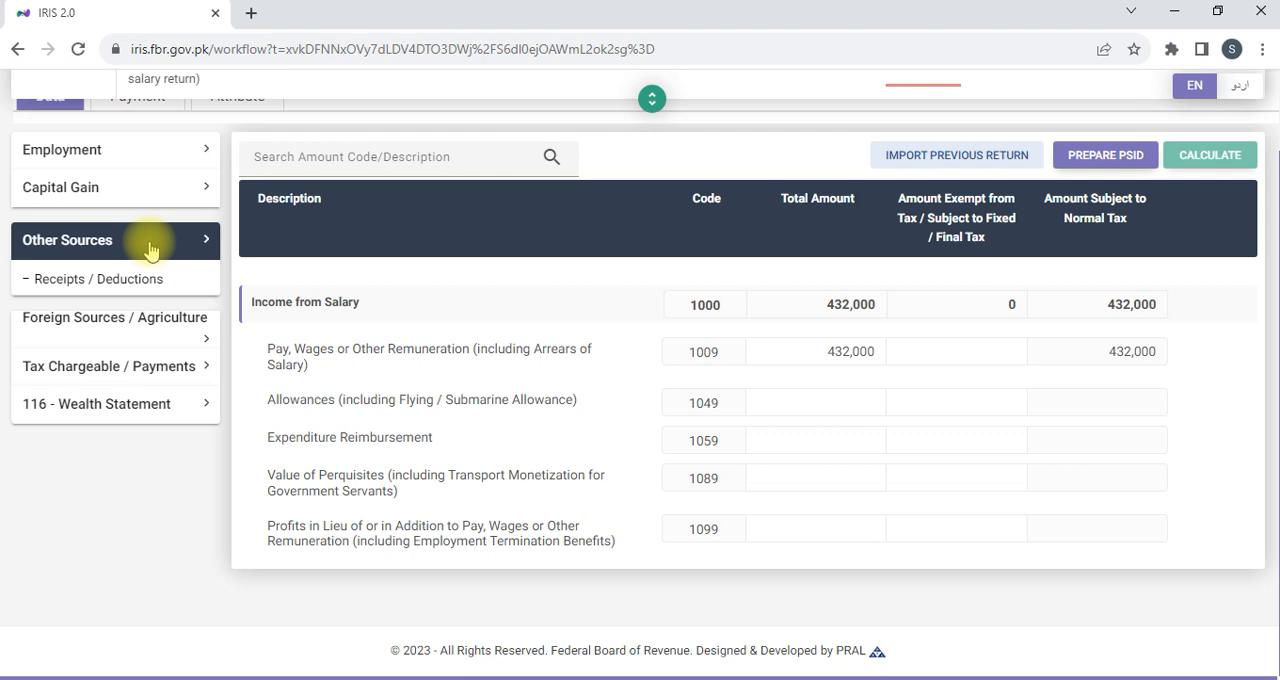
click(150, 250)
click(145, 262)
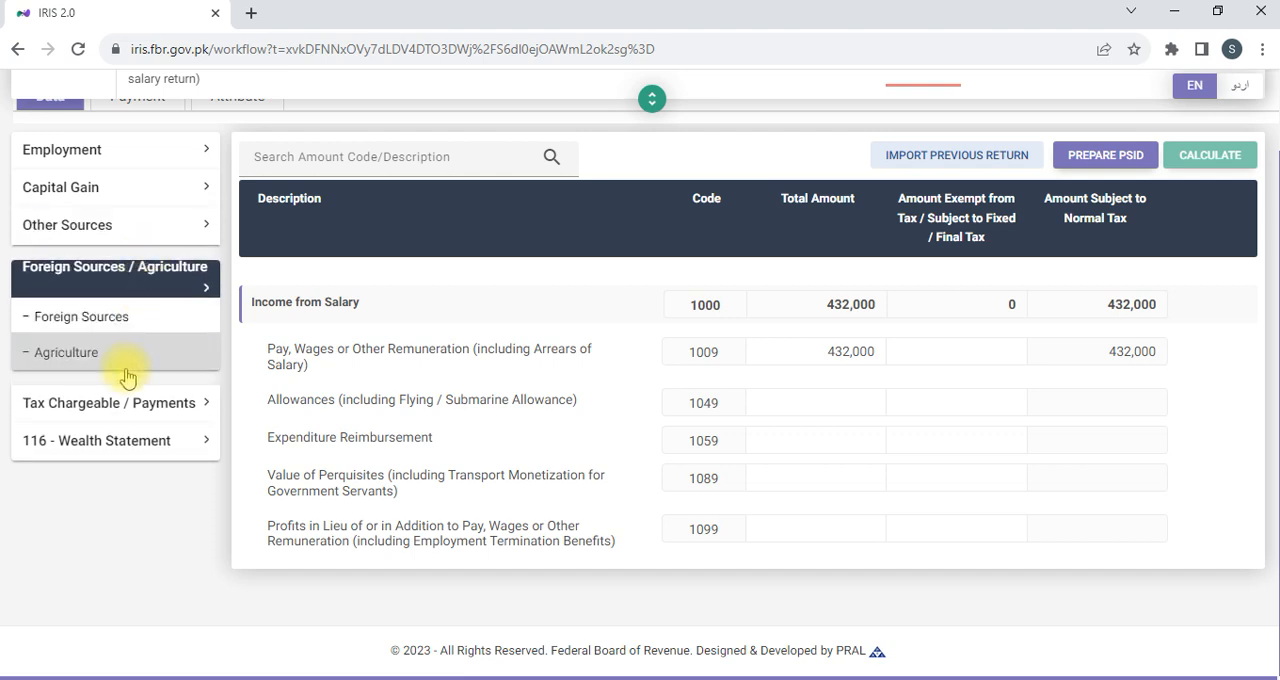
click(140, 278)
Open Adjustable Tax within Tax Chargeable / Payments and review its withholding rows down to the phone and internet bills.
click(129, 306)
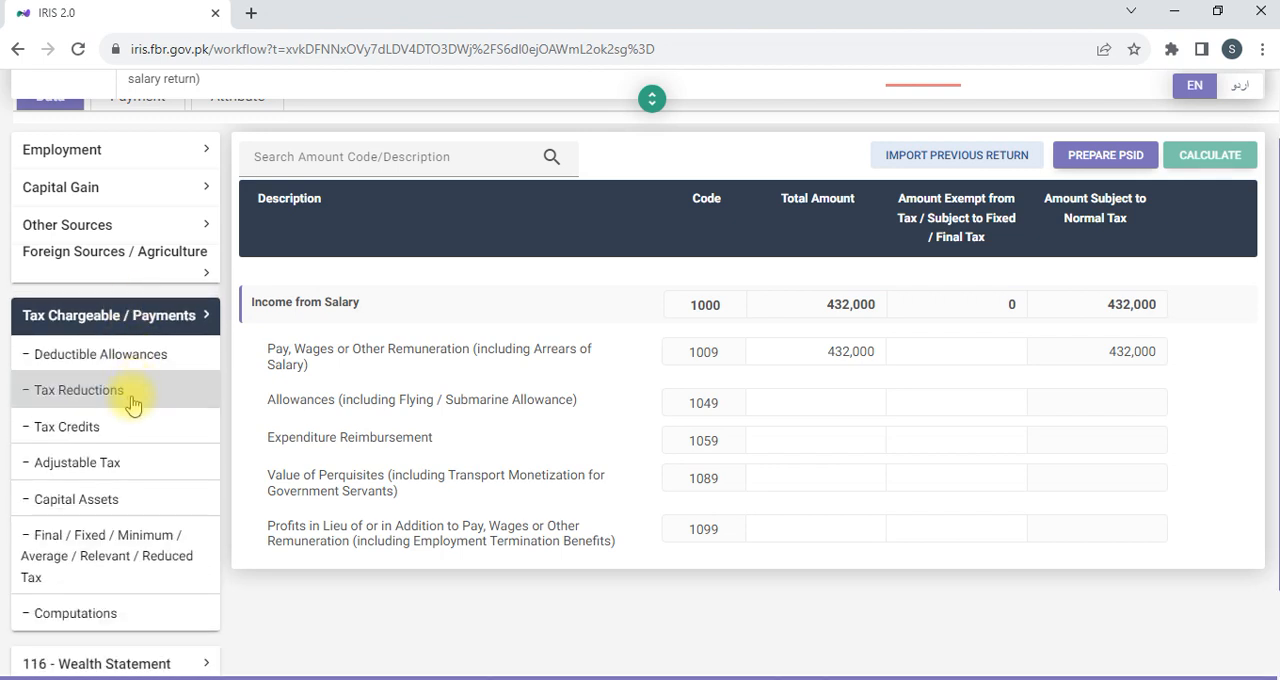
click(120, 468)
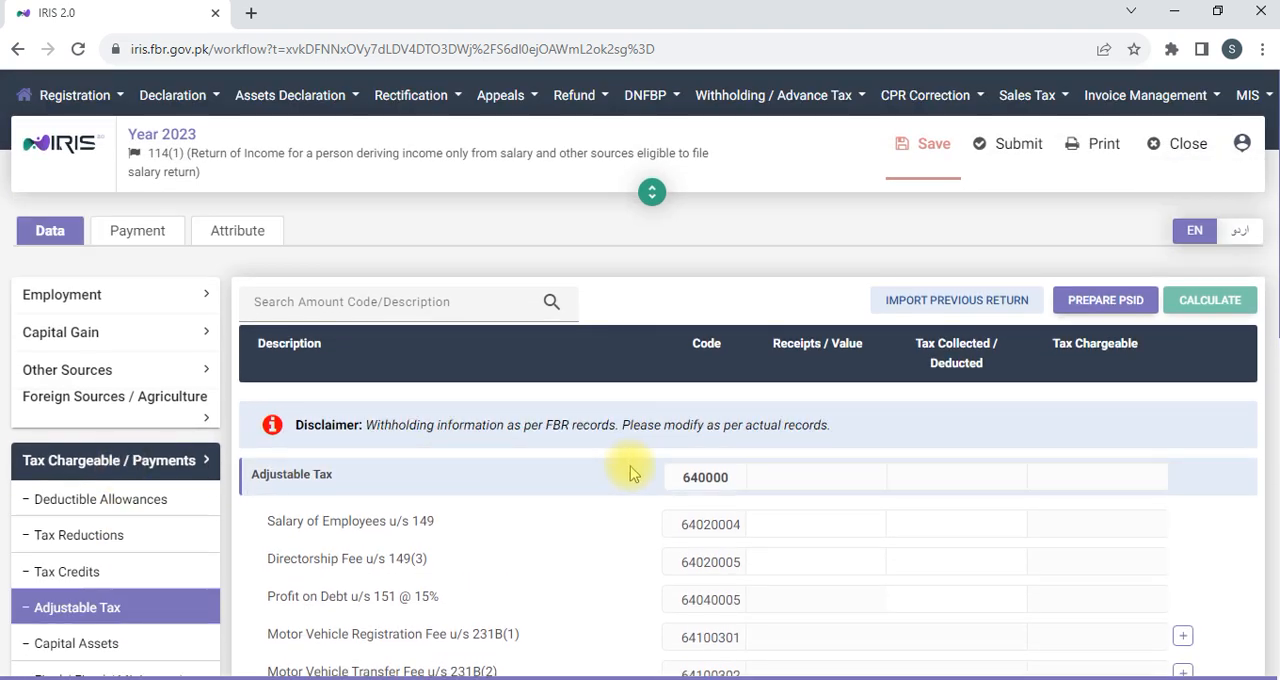
scroll(630, 473, down, 3)
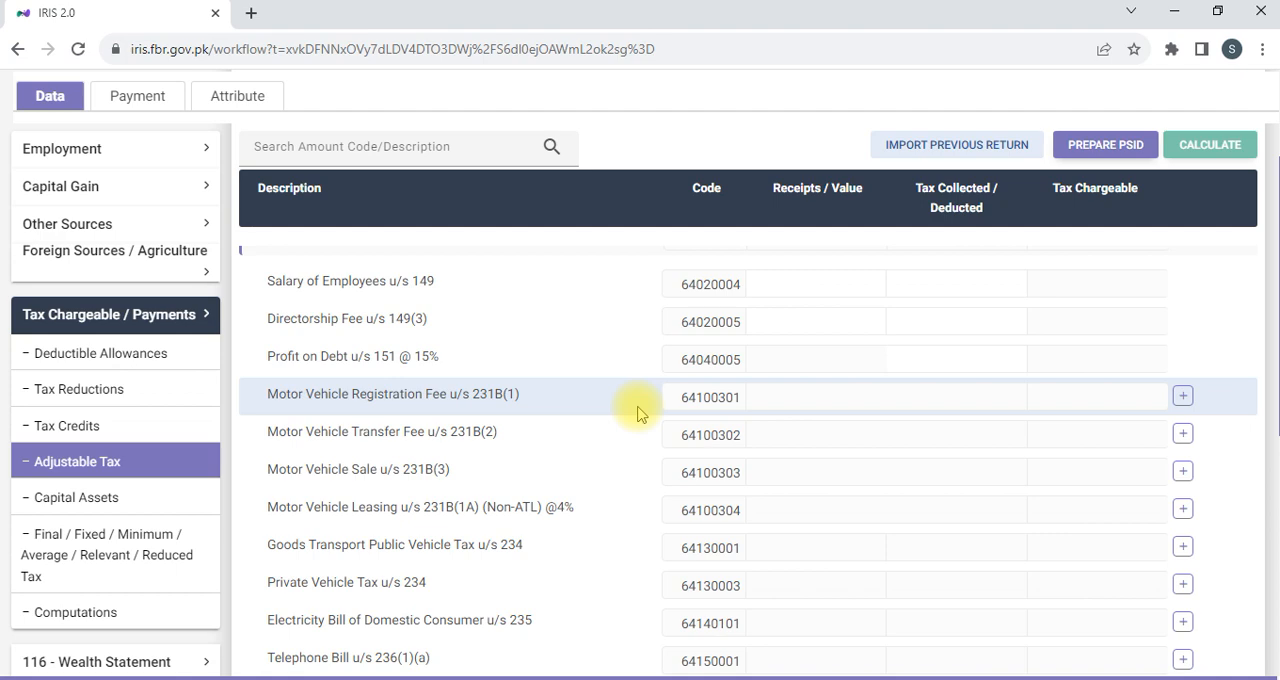
scroll(645, 412, down, 2)
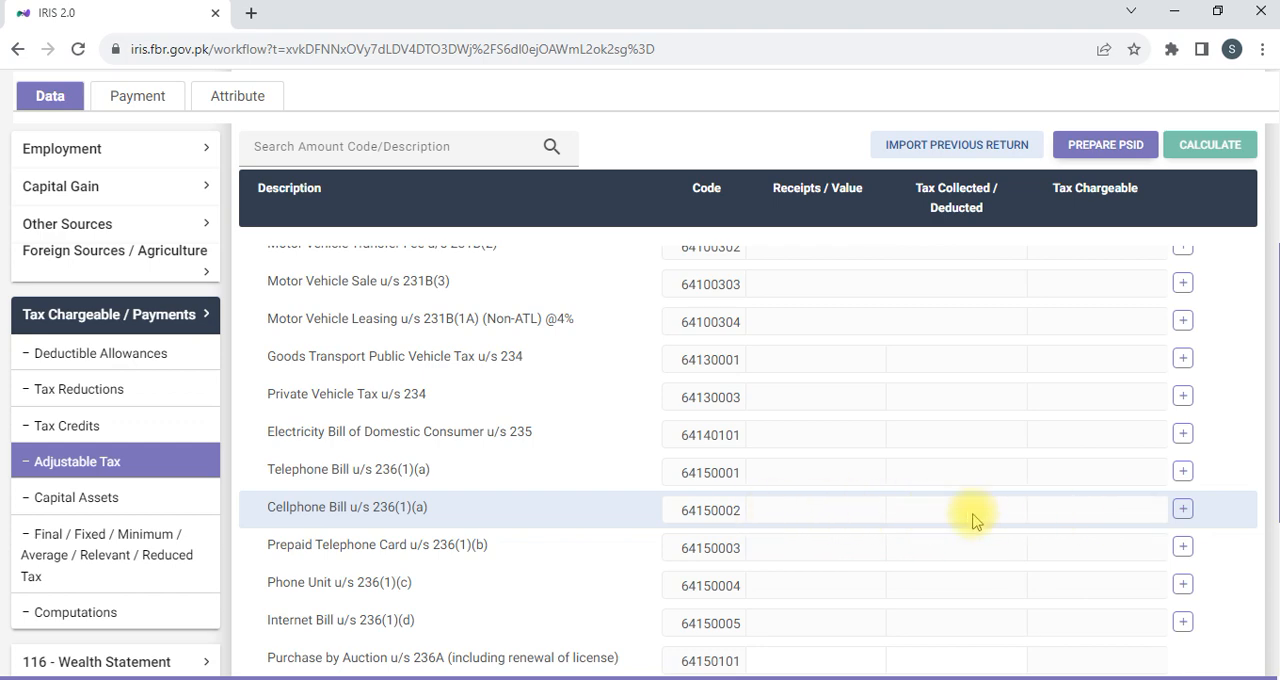
Inspect the utility entry forms for the Cellphone Bill and Prepaid Telephone Card rows, cancelling each without entering data.
click(1183, 512)
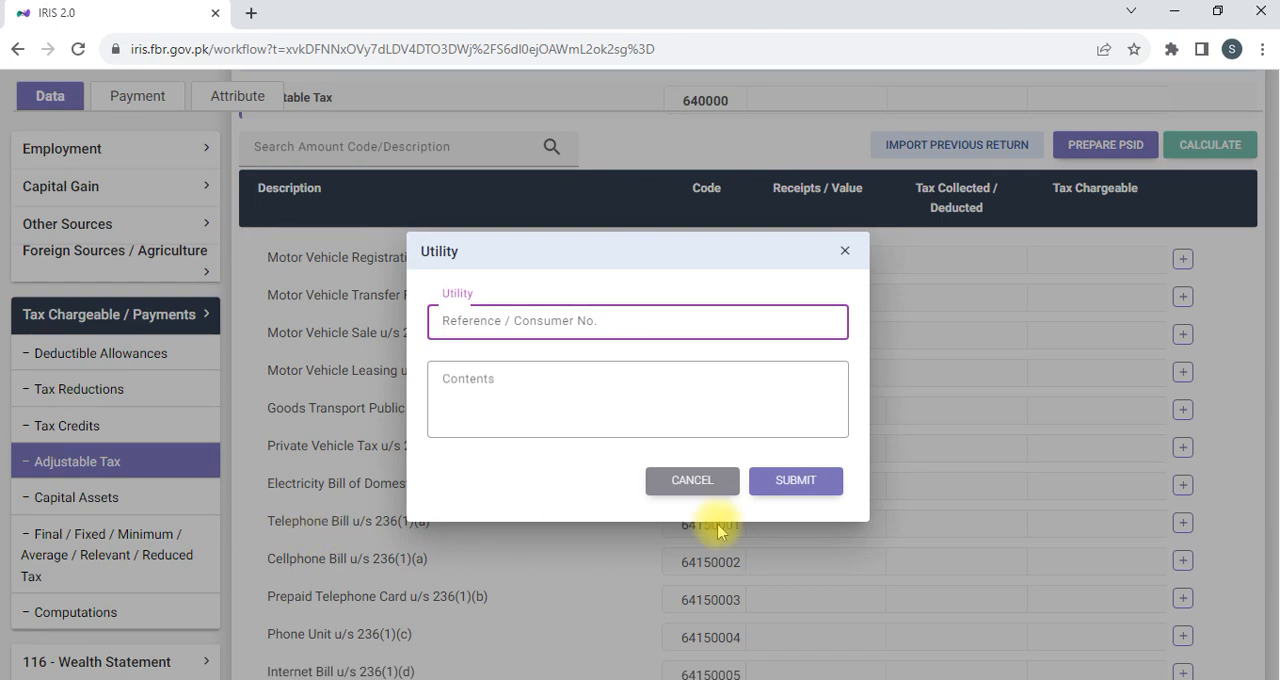
click(718, 481)
scroll(340, 598, down, 1)
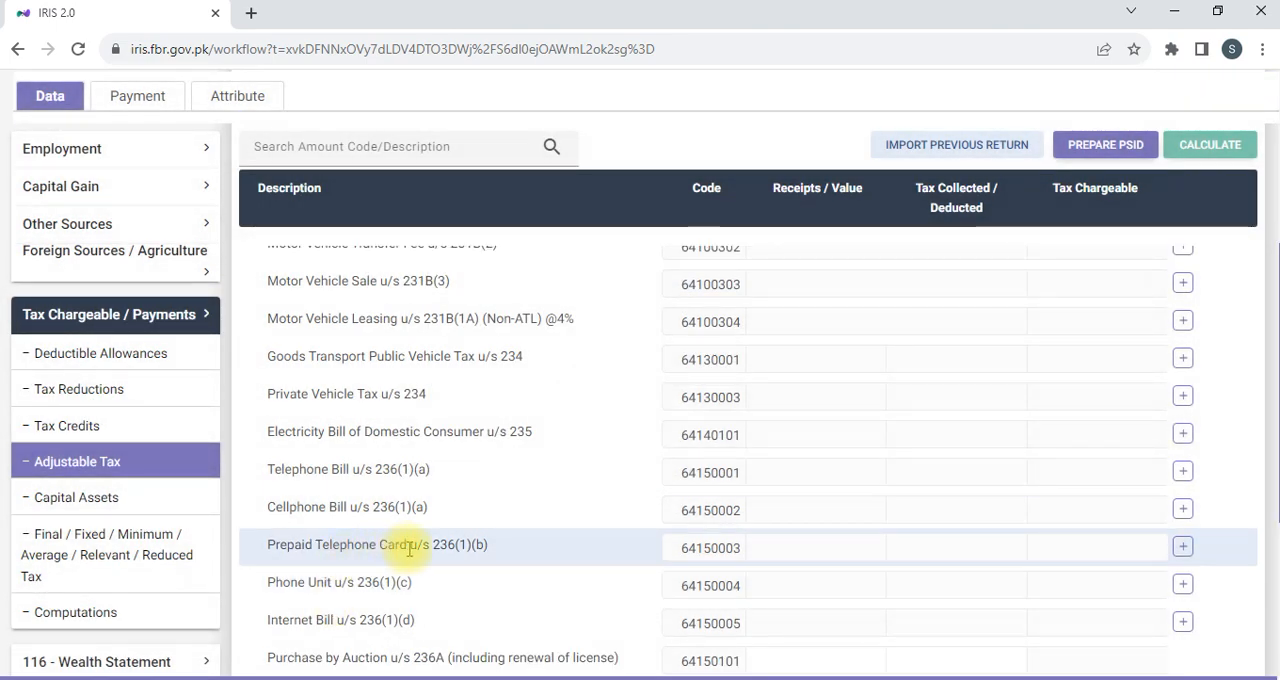
click(1183, 547)
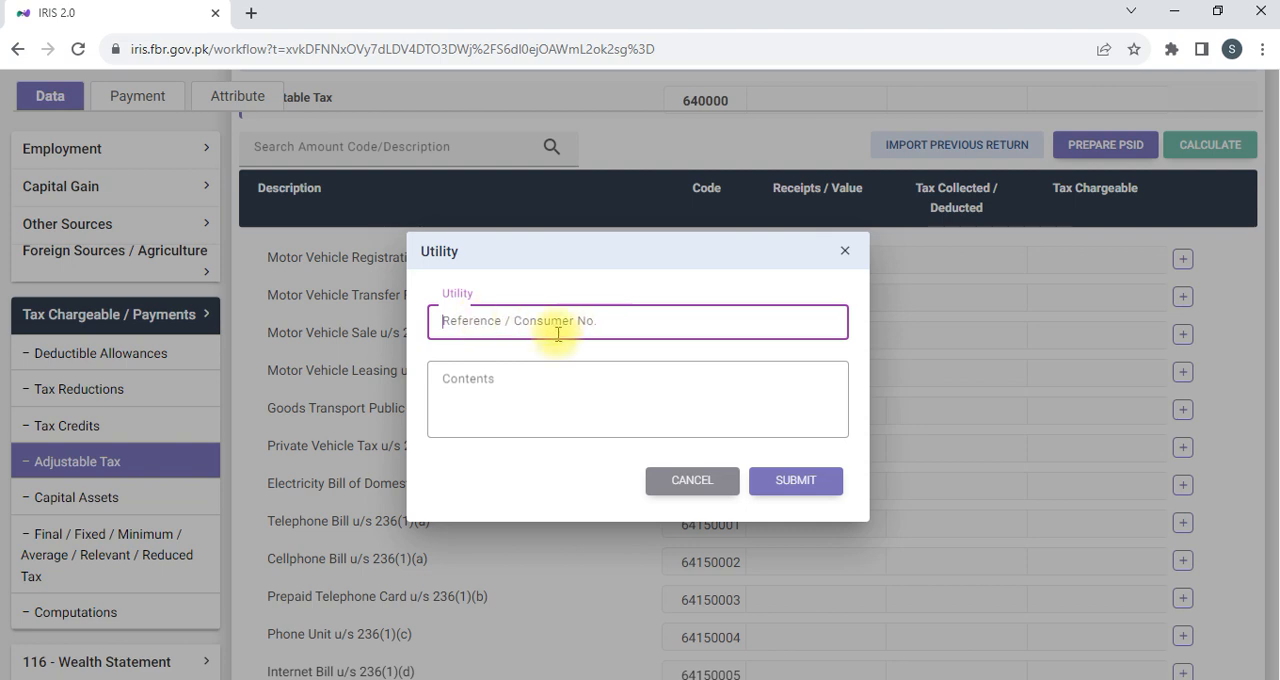
click(448, 379)
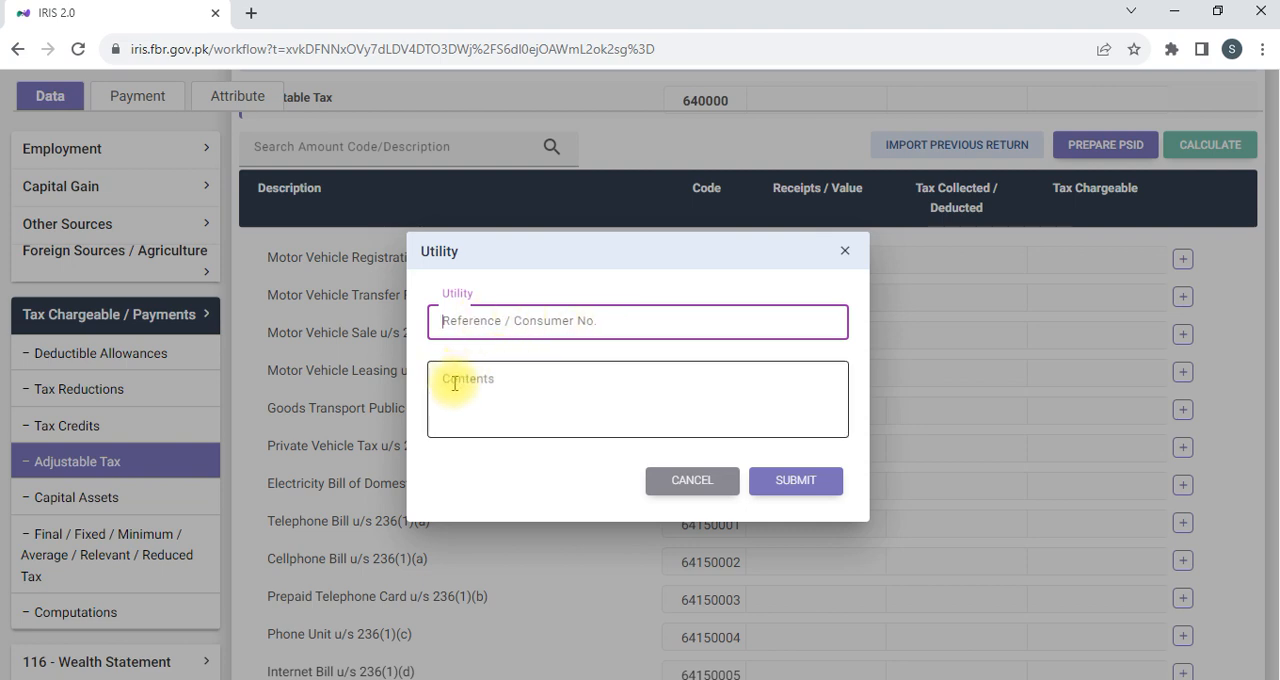
click(692, 482)
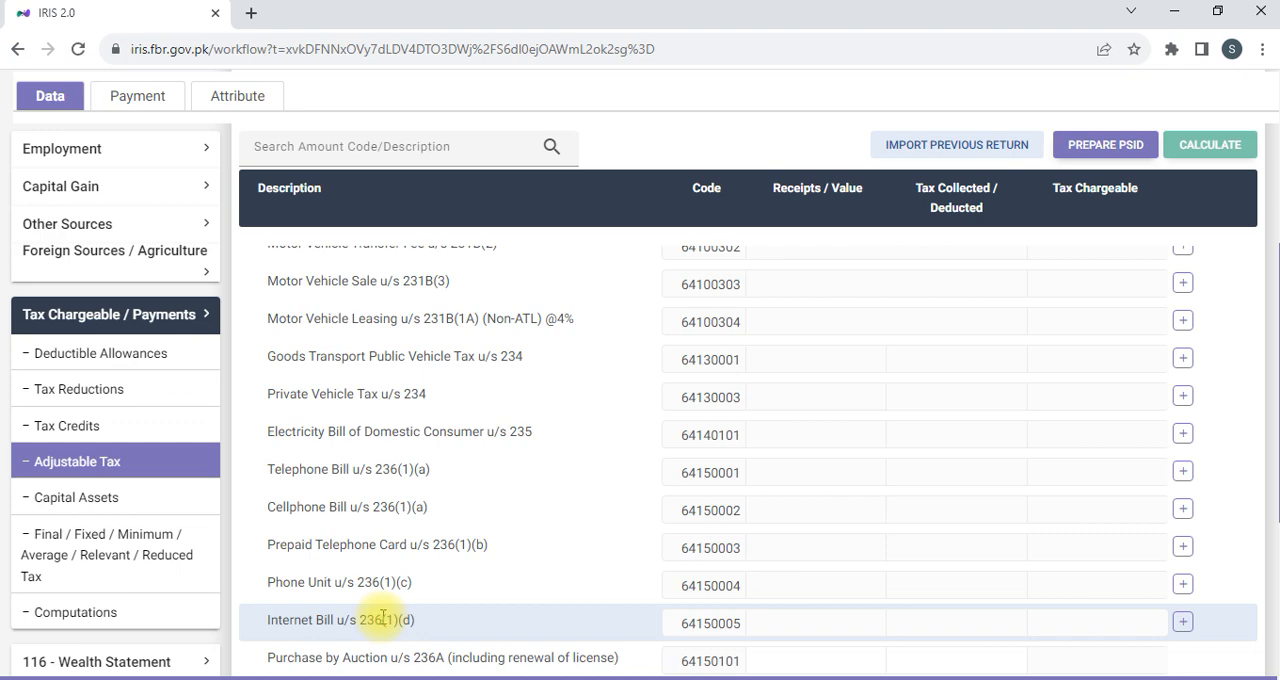
Review the remaining Adjustable Tax rows and open the return's Computations.
scroll(382, 618, down, 1)
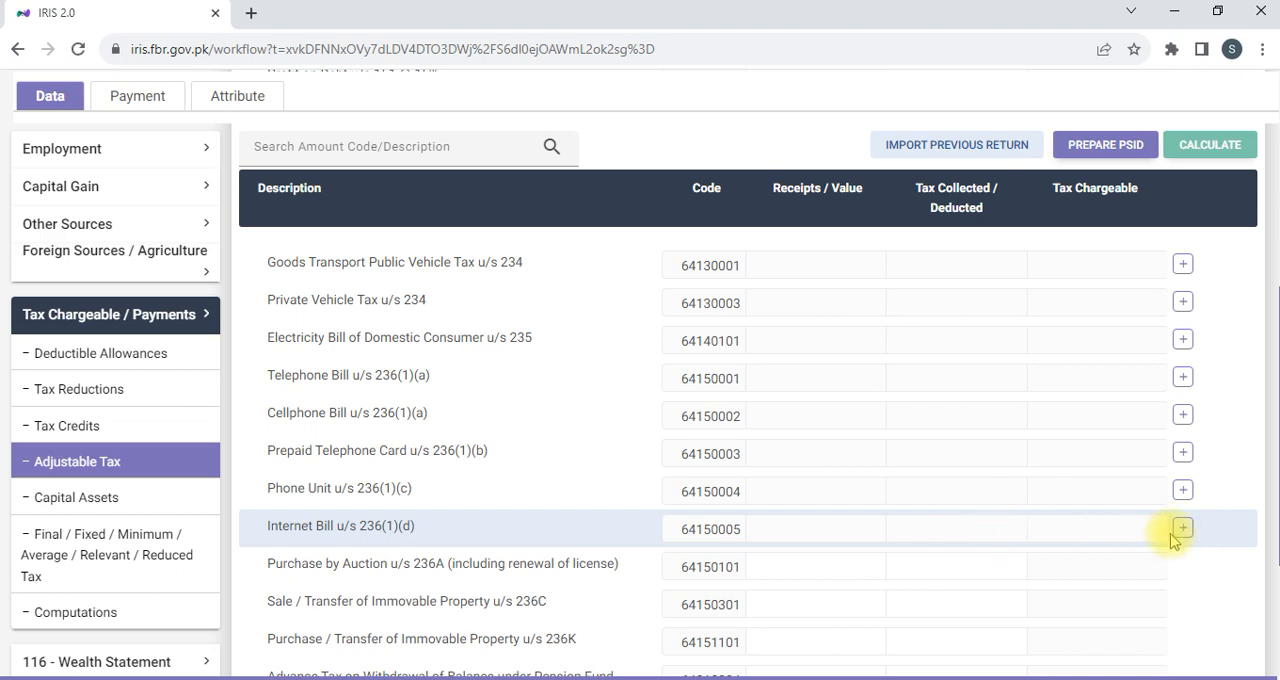
scroll(165, 472, down, 1)
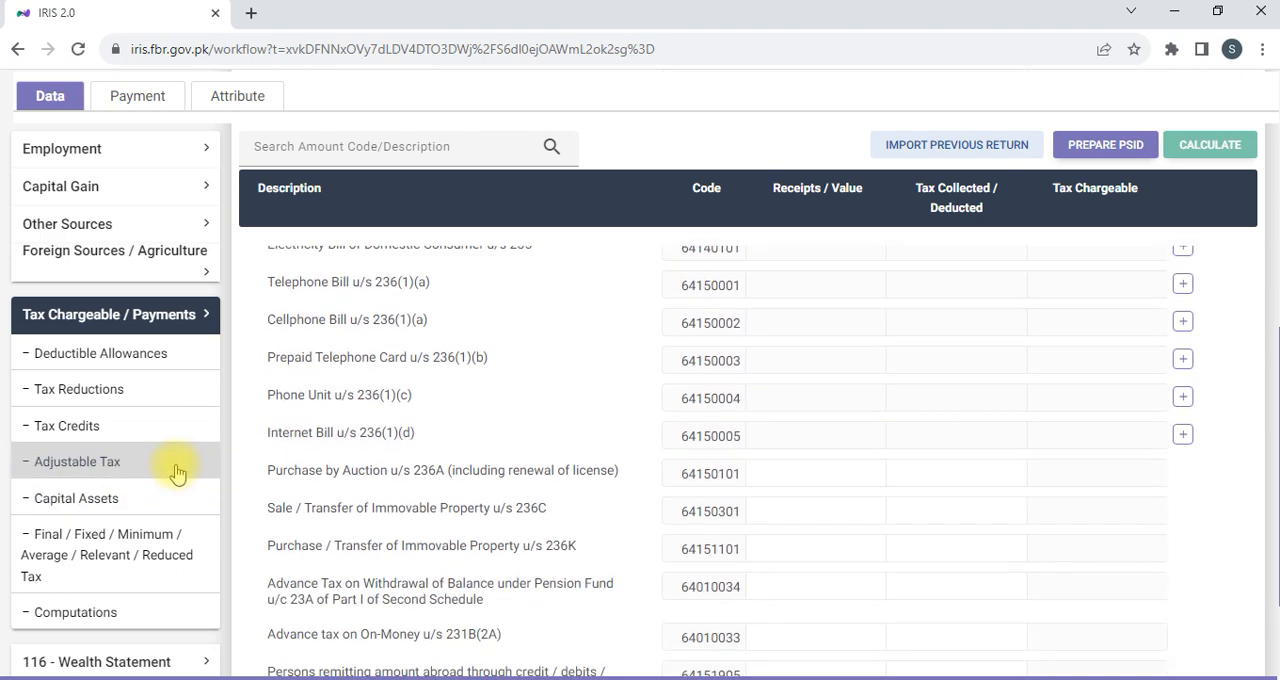
click(141, 614)
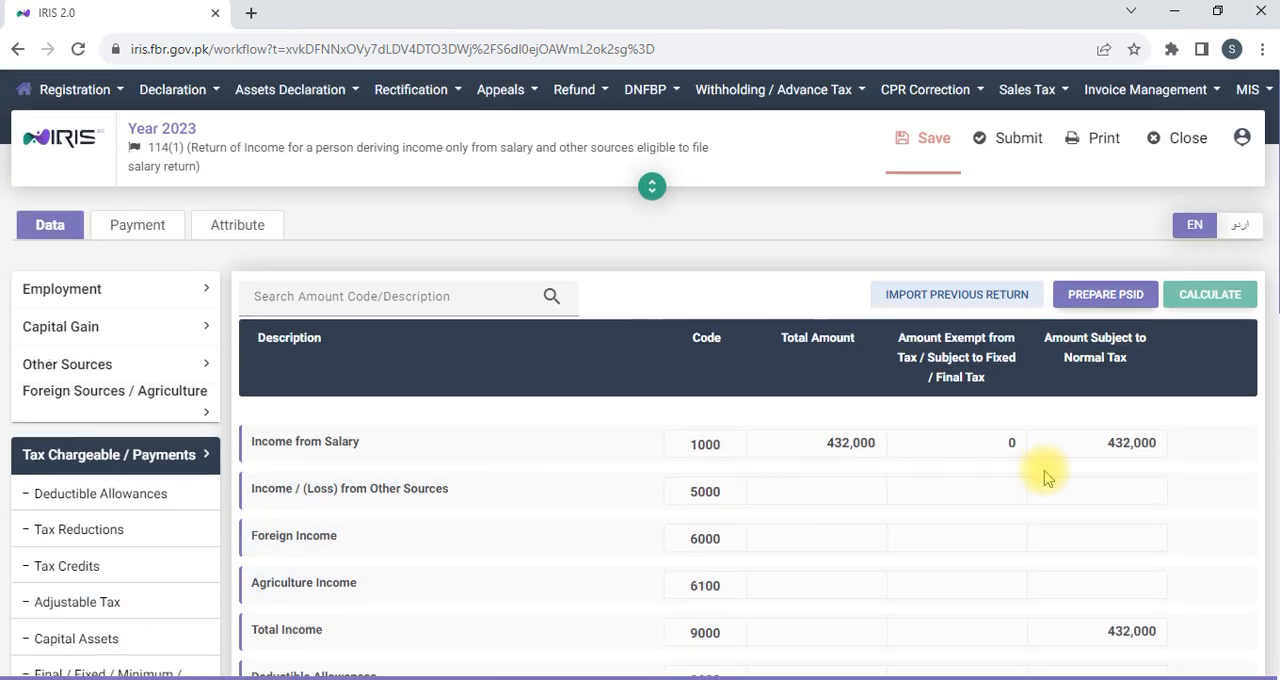
Review the Computations rows from Income from Salary through Taxable Income down to Refundable Income Tax.
scroll(1045, 478, down, 6)
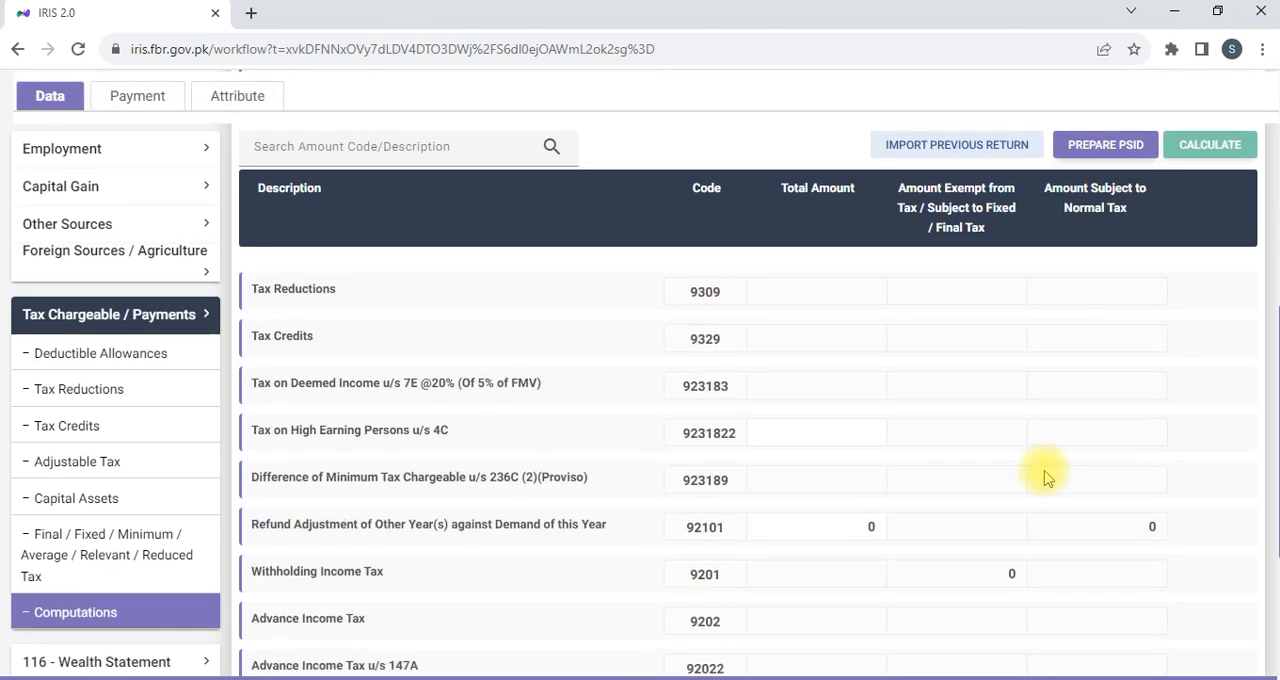
scroll(1045, 478, down, 2)
scroll(1029, 443, up, 8)
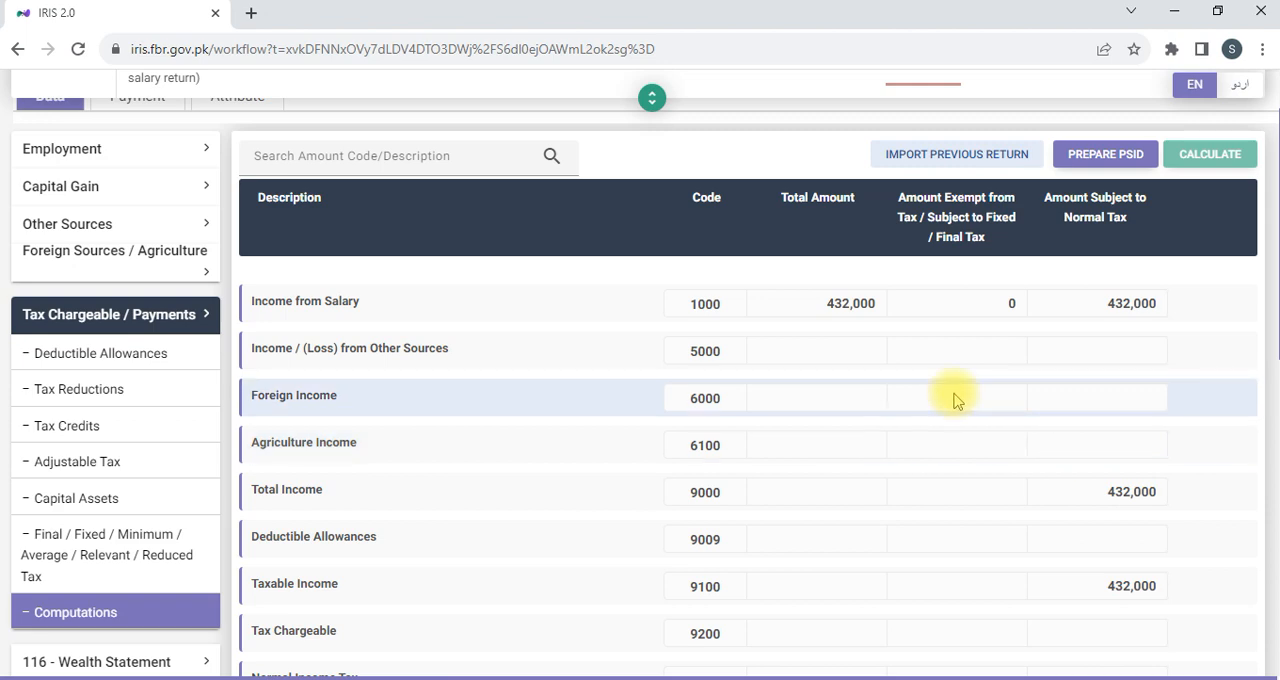
scroll(985, 384, down, 3)
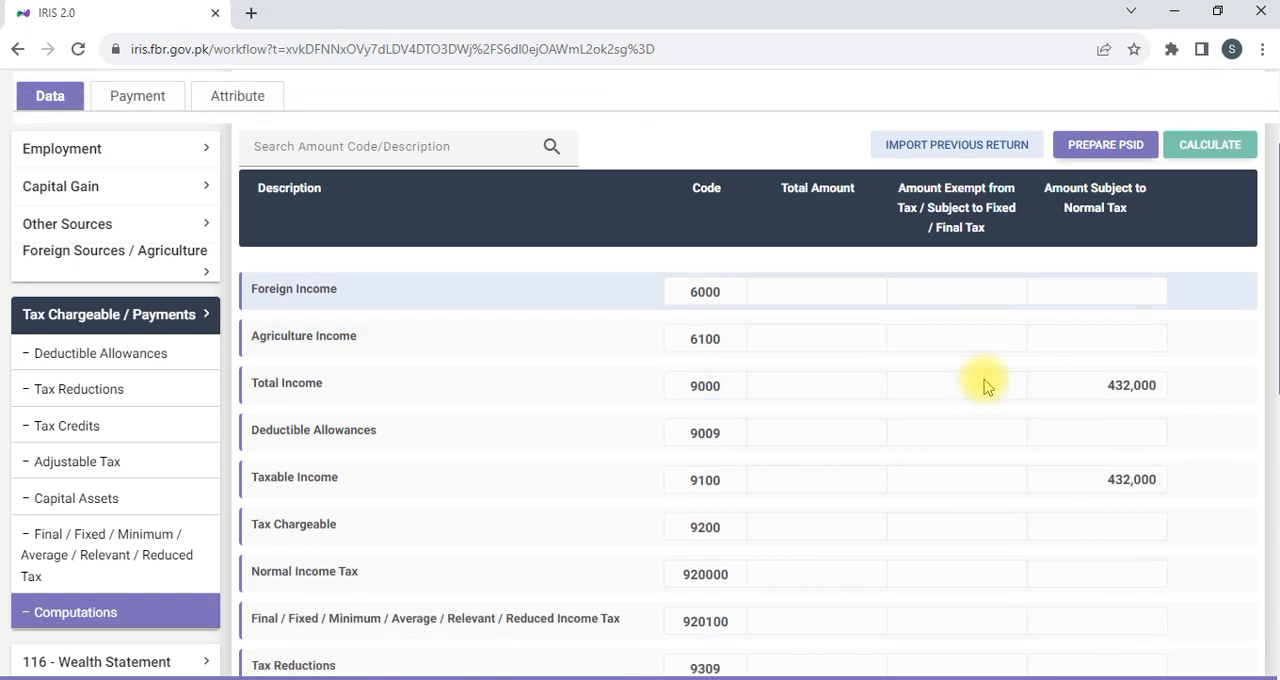
scroll(985, 384, down, 5)
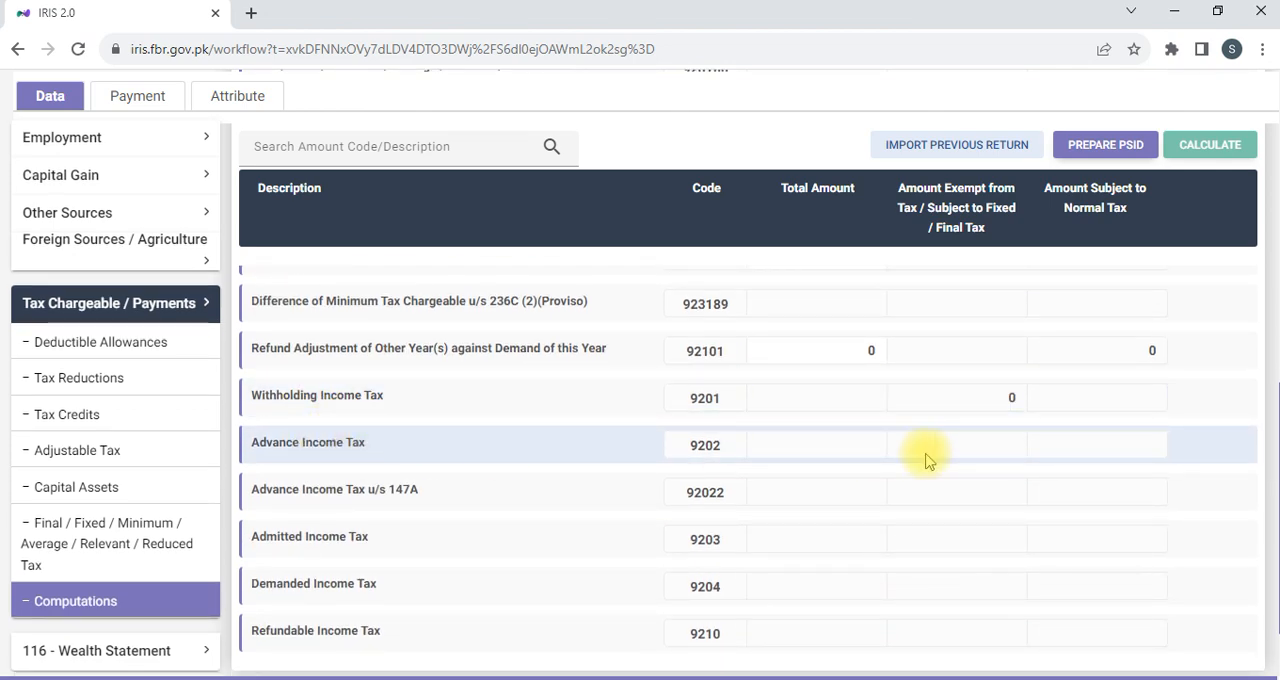
scroll(860, 480, down, 1)
scroll(420, 460, up, 1)
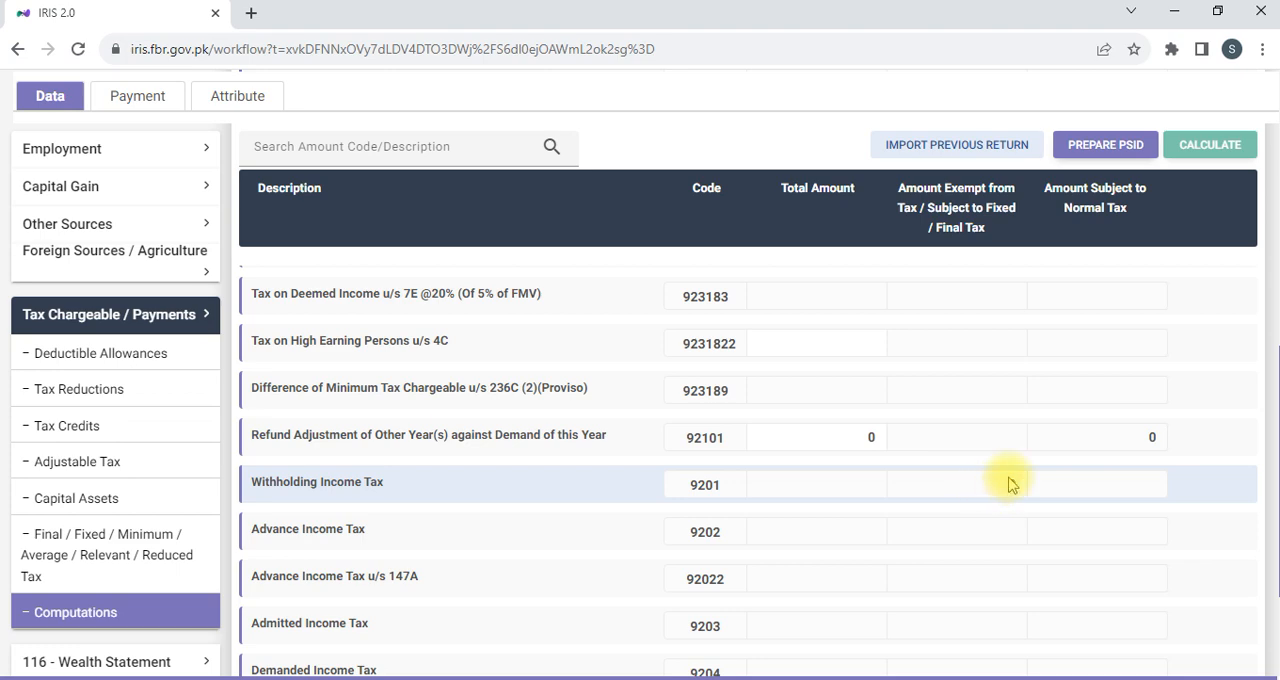
scroll(1014, 475, up, 6)
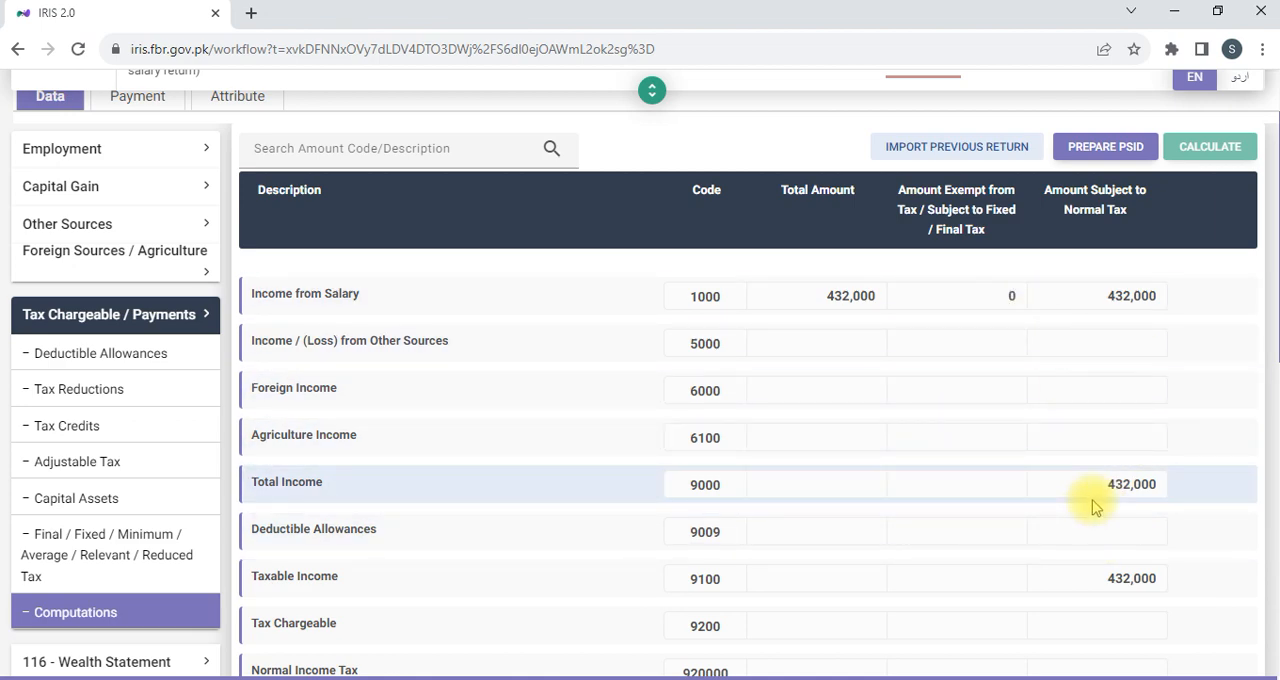
scroll(1090, 505, down, 4)
scroll(1022, 588, down, 2)
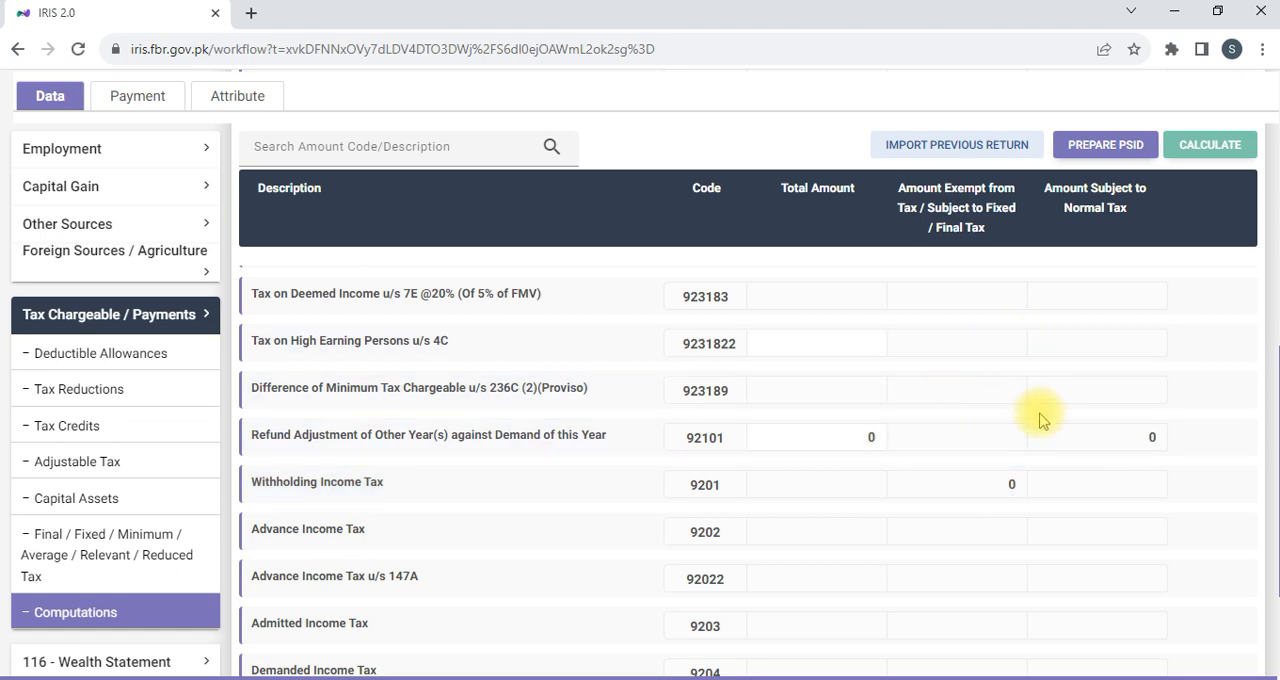
scroll(1040, 420, up, 10)
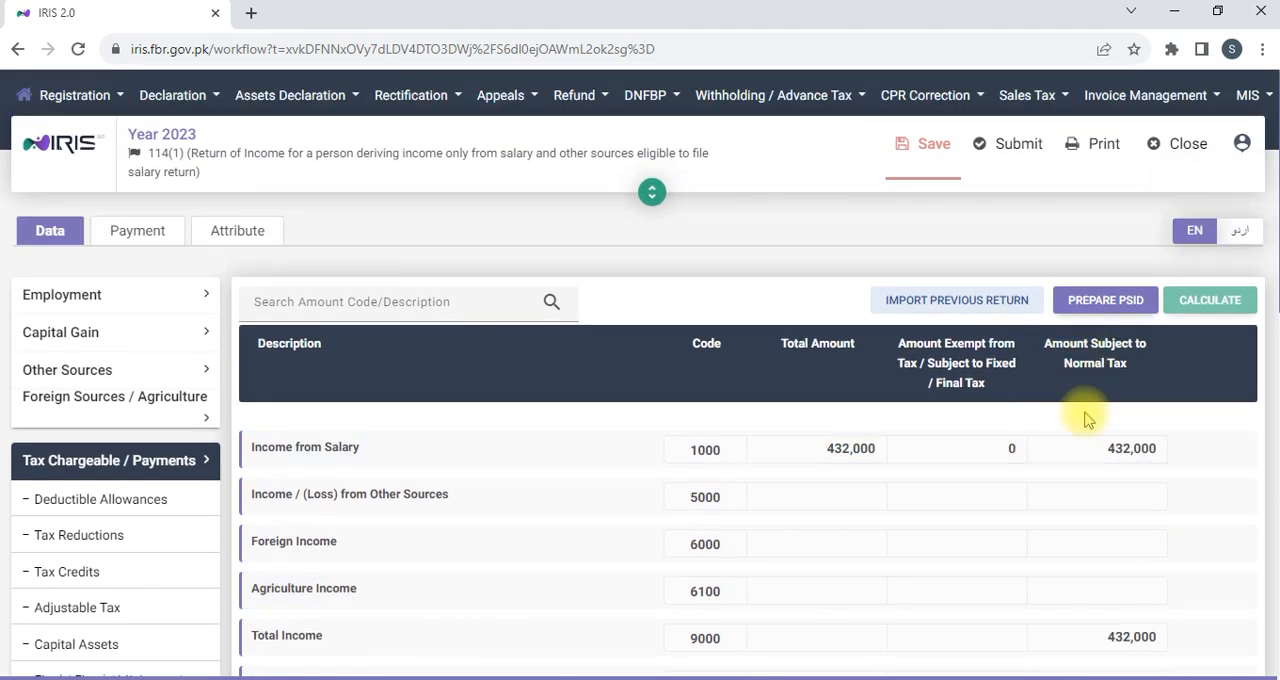
scroll(1088, 420, down, 10)
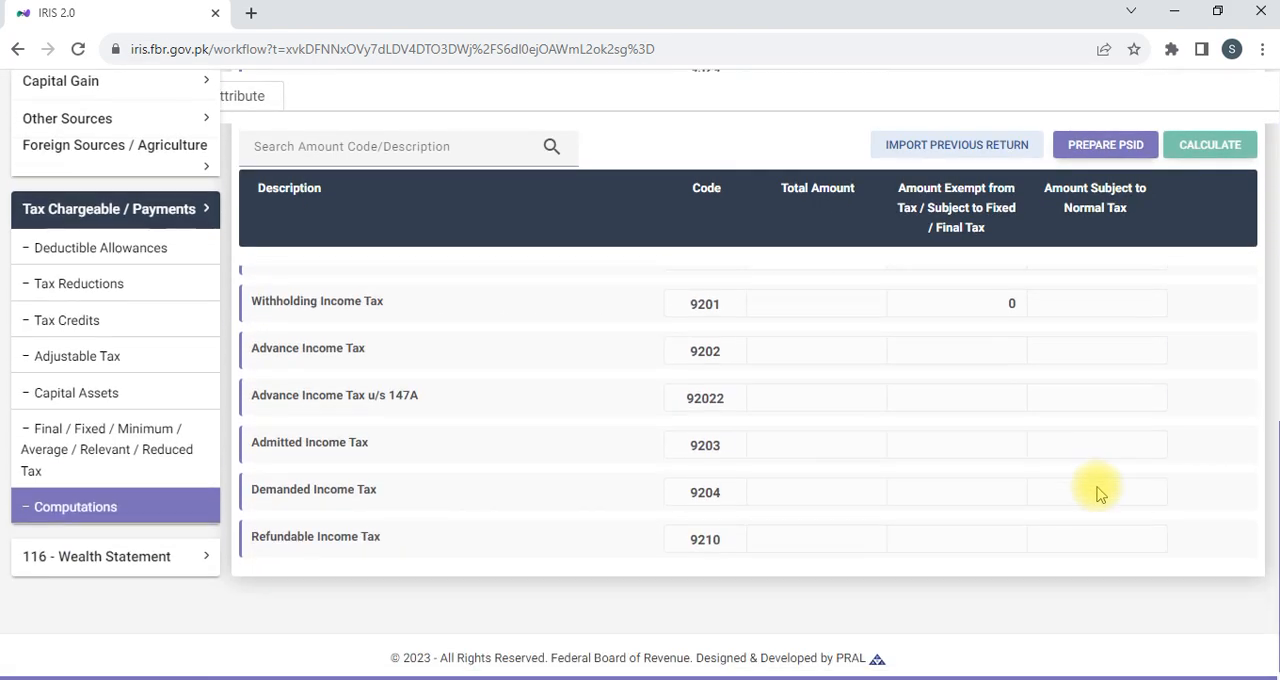
scroll(1096, 490, up, 10)
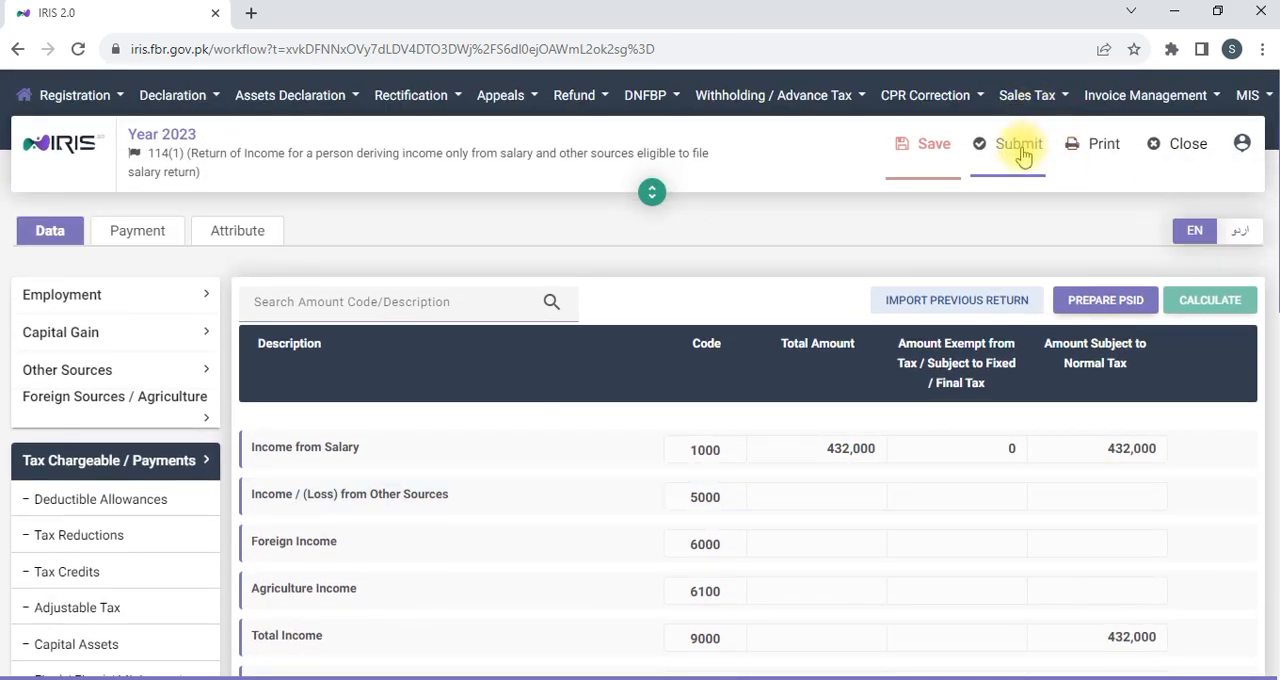
Save the 2023 return and try to submit it, dismissing the notifications.
click(1019, 147)
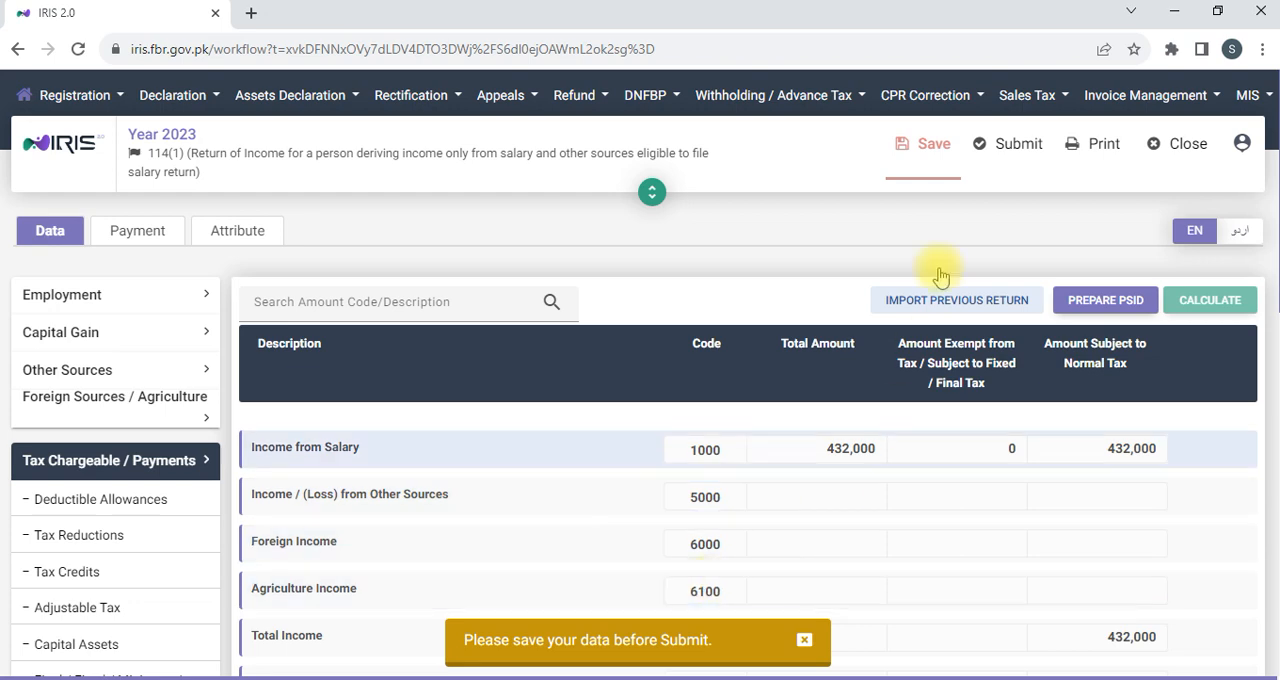
click(933, 147)
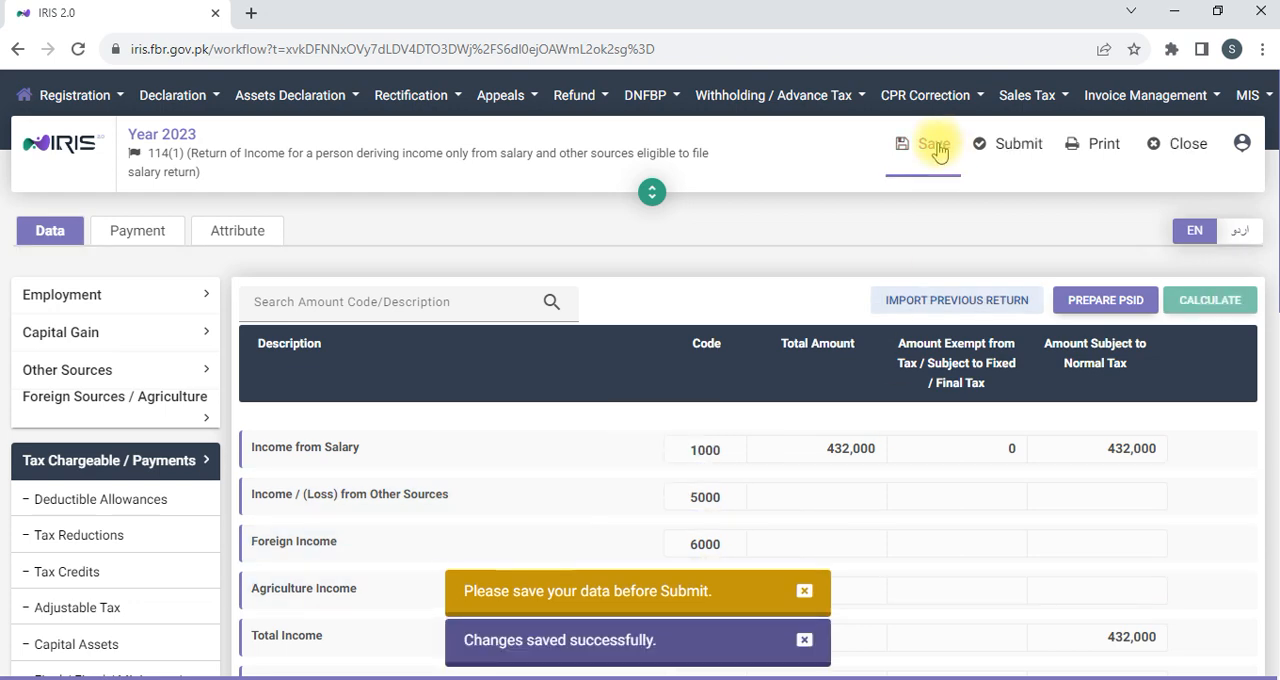
click(1020, 147)
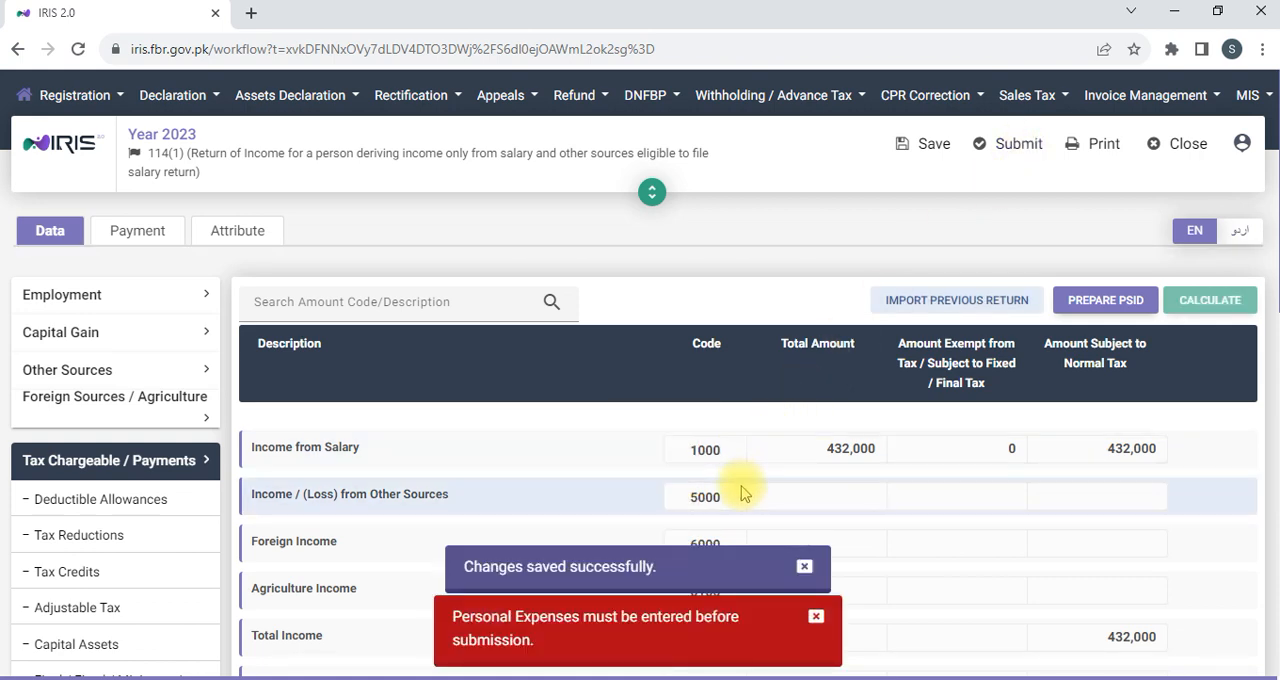
click(806, 568)
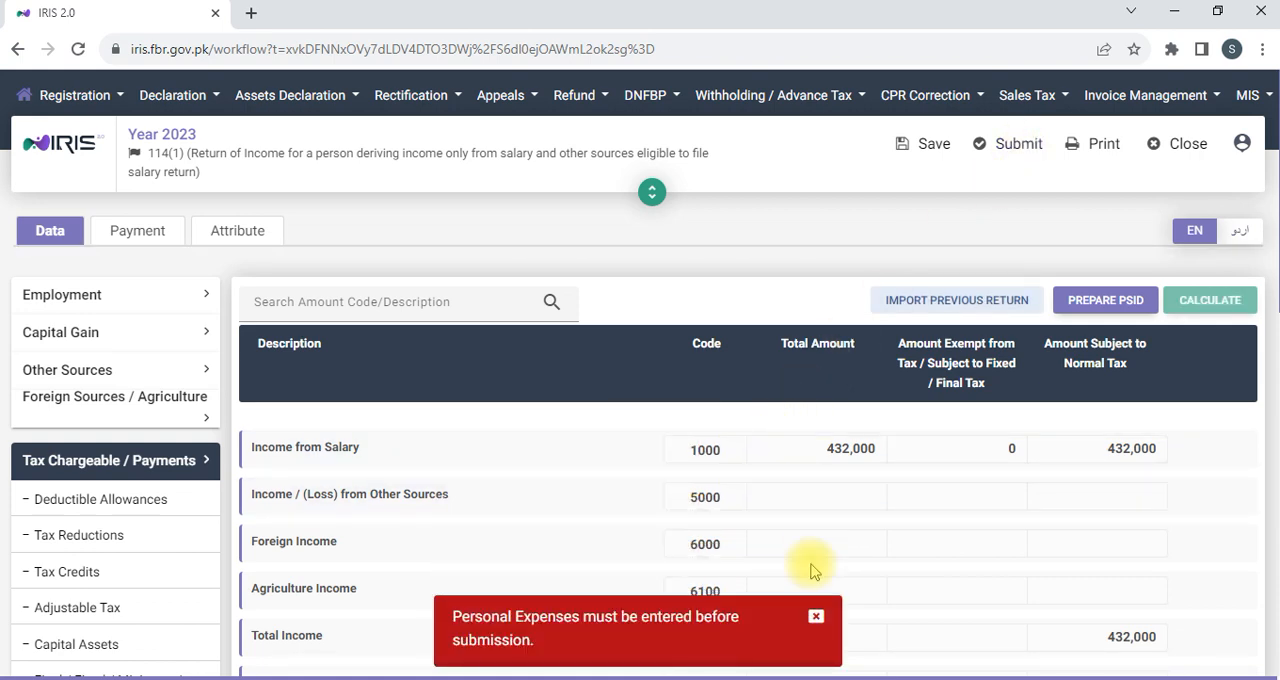
click(816, 616)
Open Personal Assets / Liabilities within the 116 - Wealth Statement section.
scroll(140, 440, down, 4)
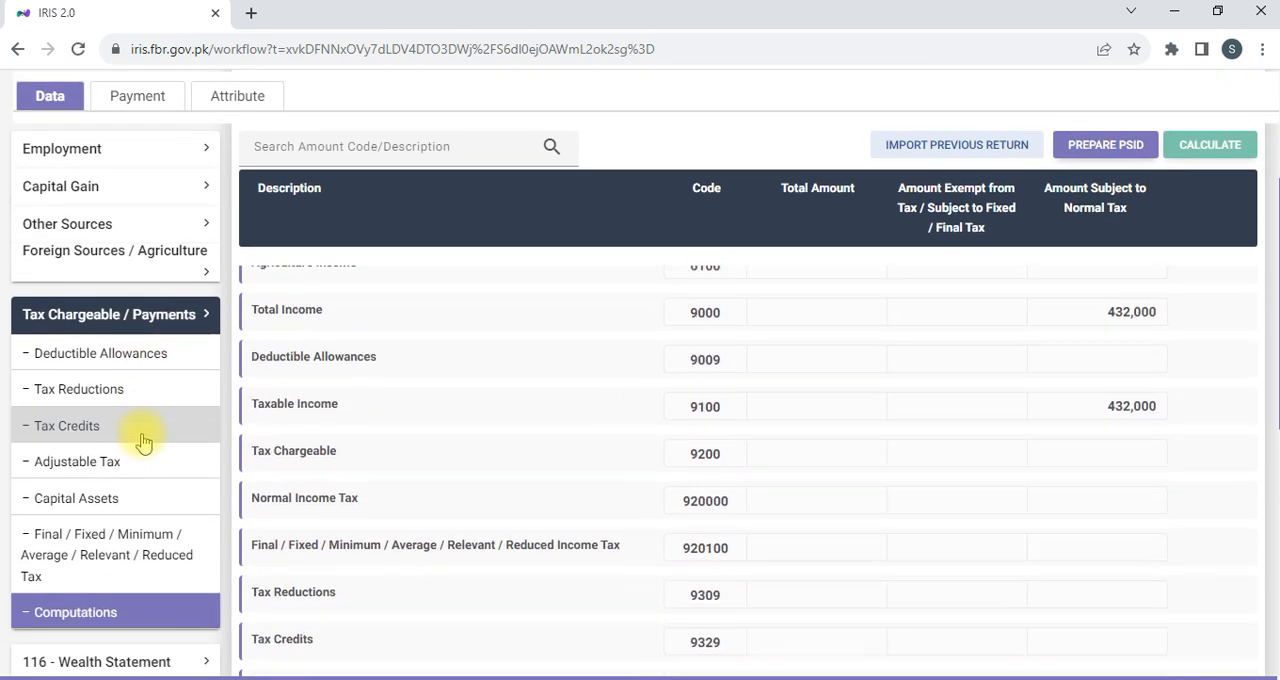
scroll(150, 420, down, 2)
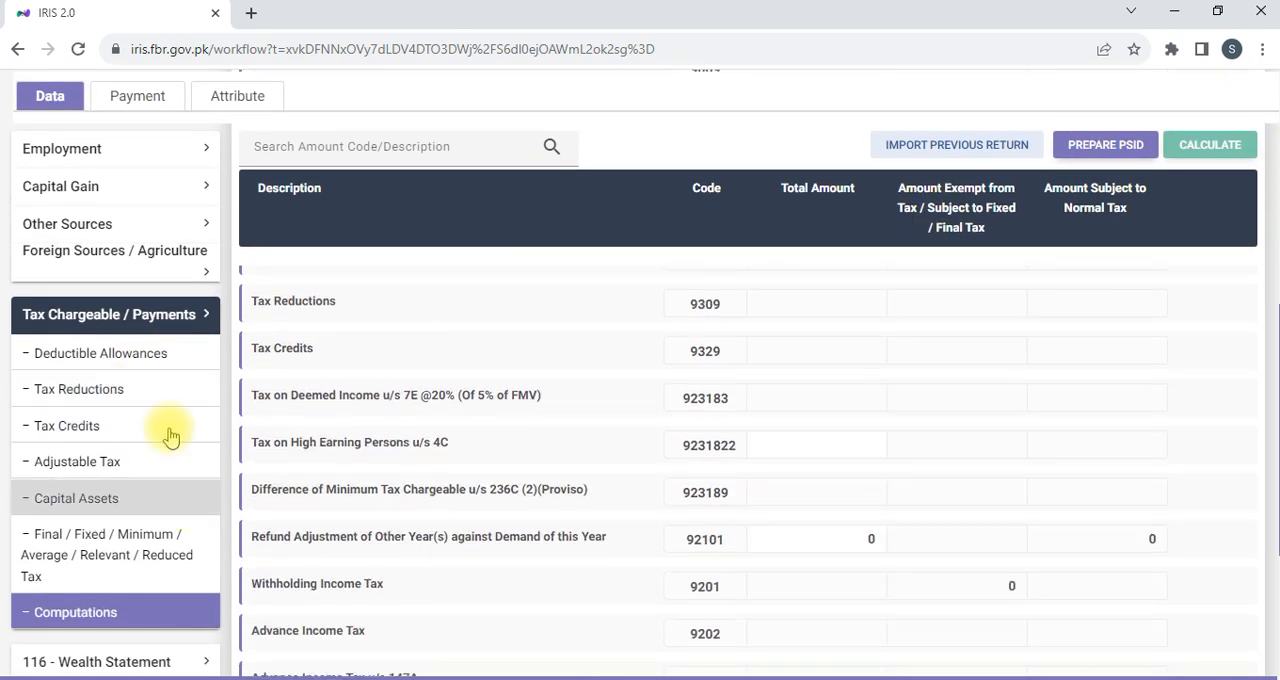
click(166, 316)
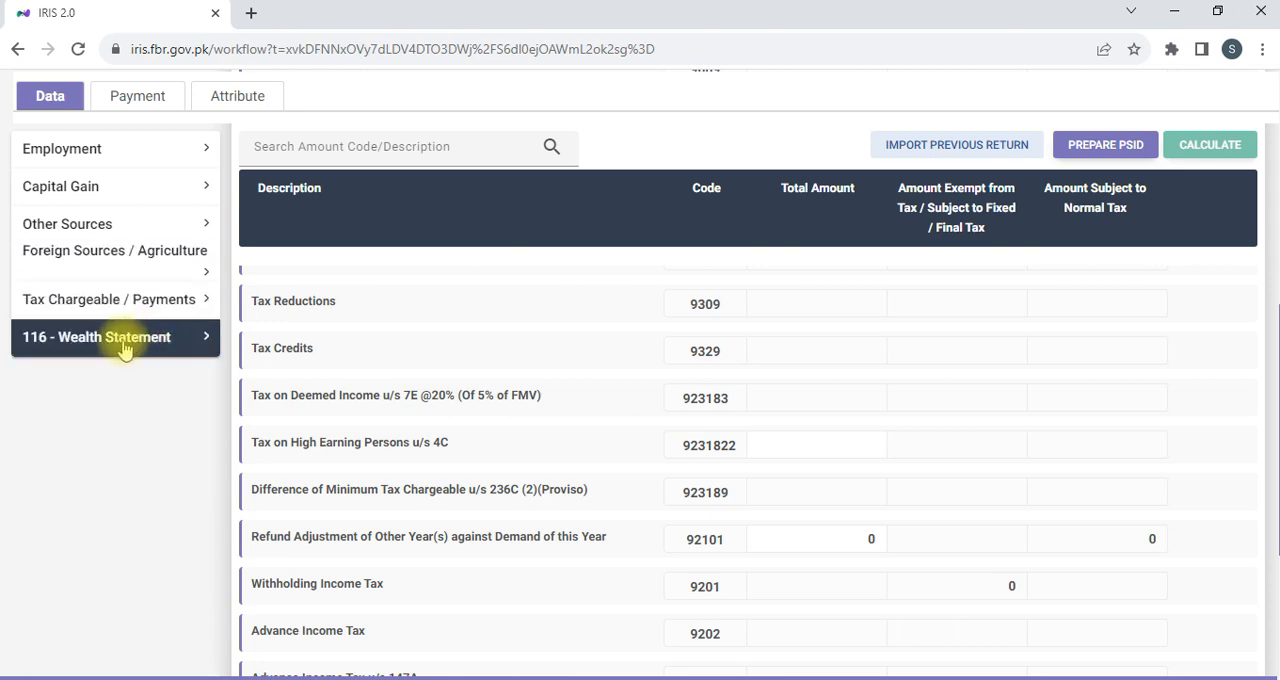
click(124, 340)
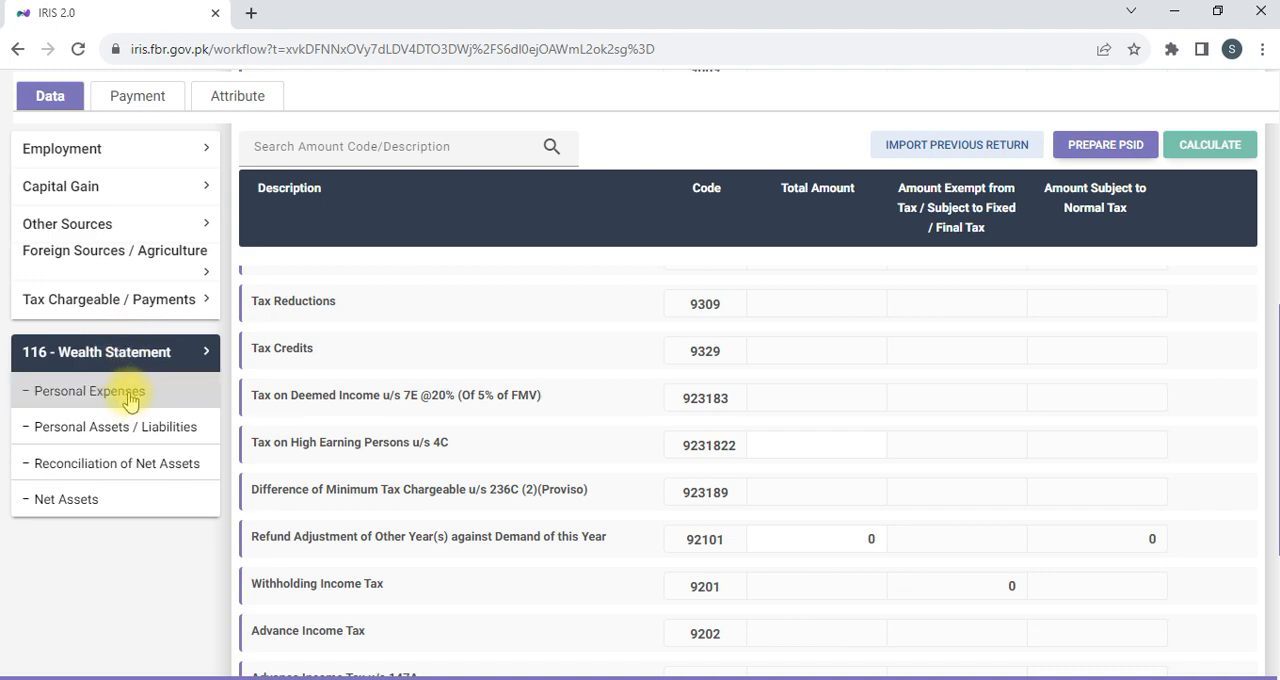
click(128, 427)
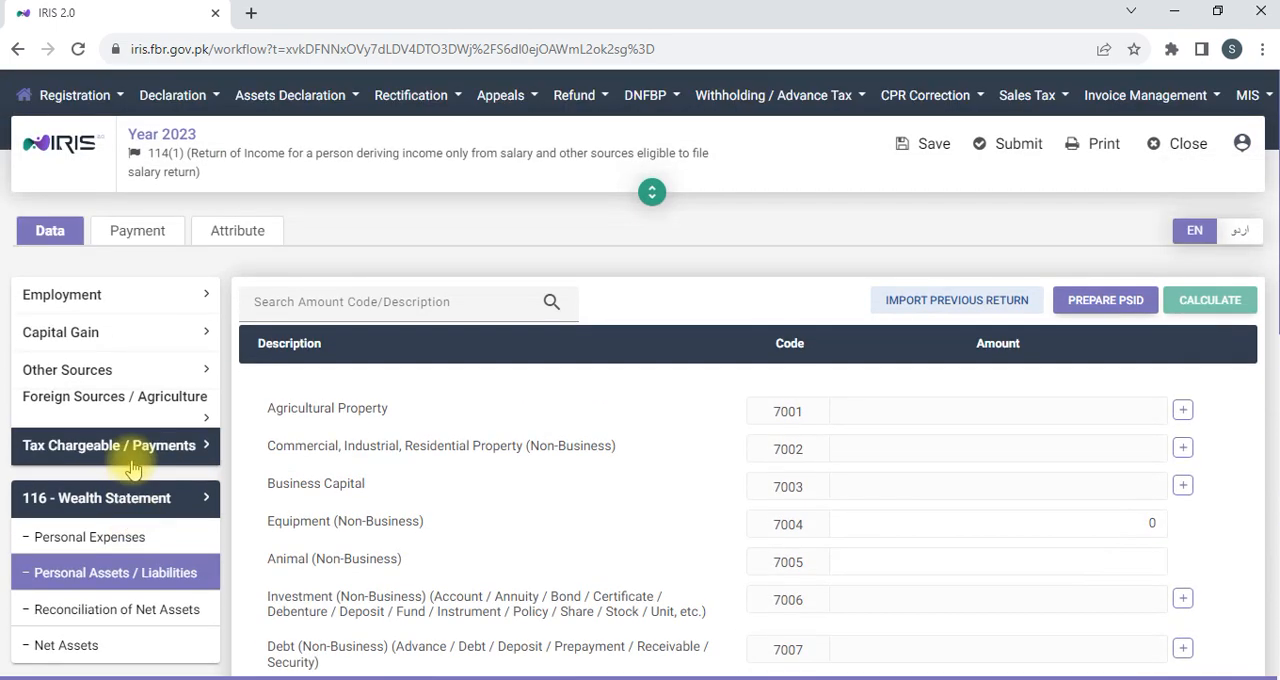
Set the "Cash & any other etc in Bank and Hand" entry under Any Other Asset to 2,495 and recalculate.
scroll(133, 470, down, 3)
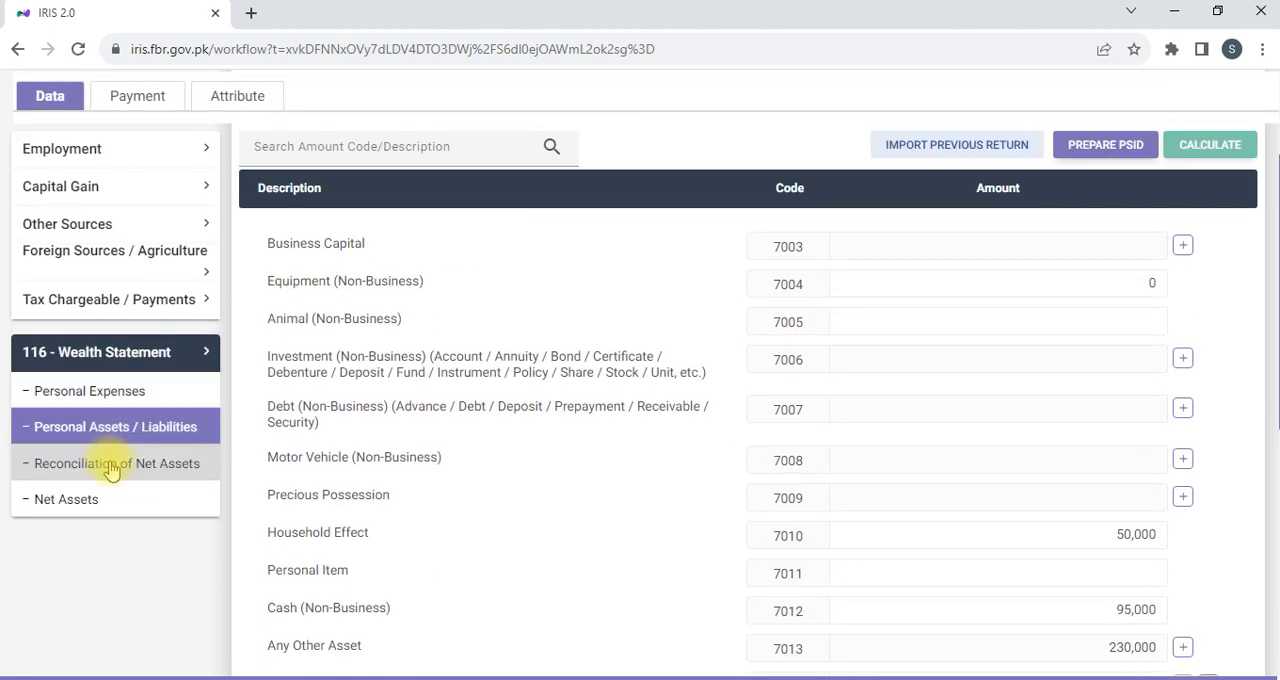
scroll(953, 387, down, 1)
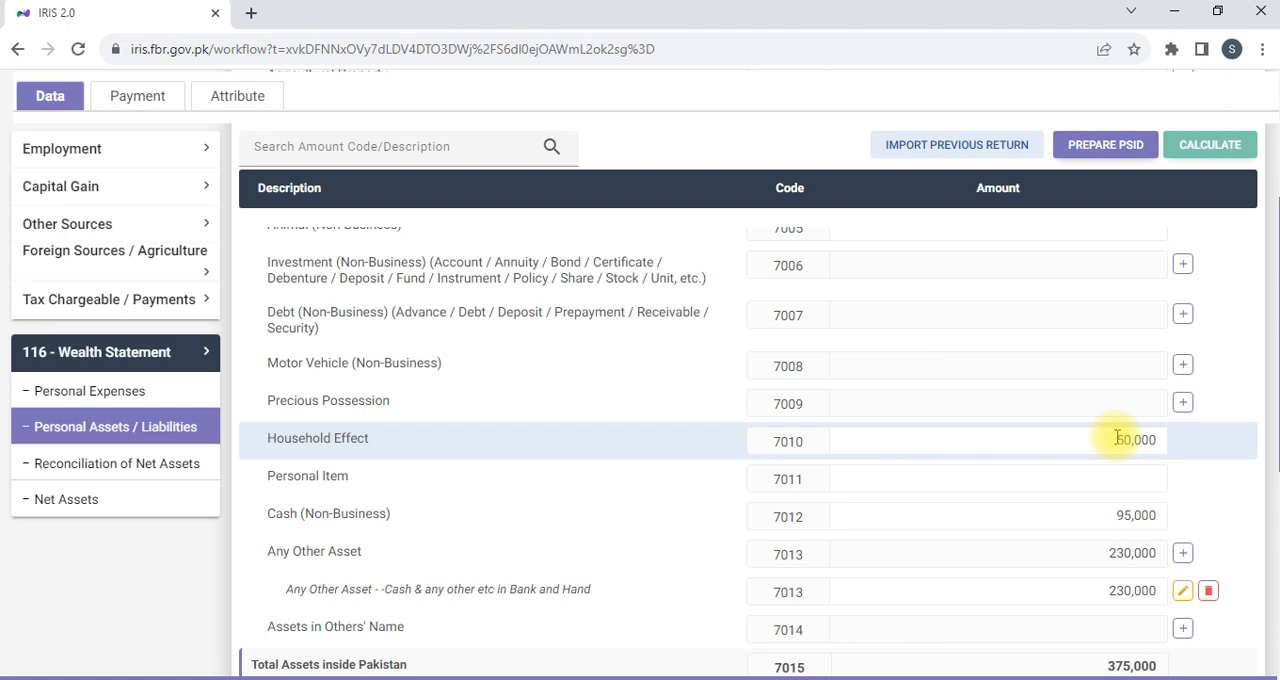
scroll(1115, 436, down, 1)
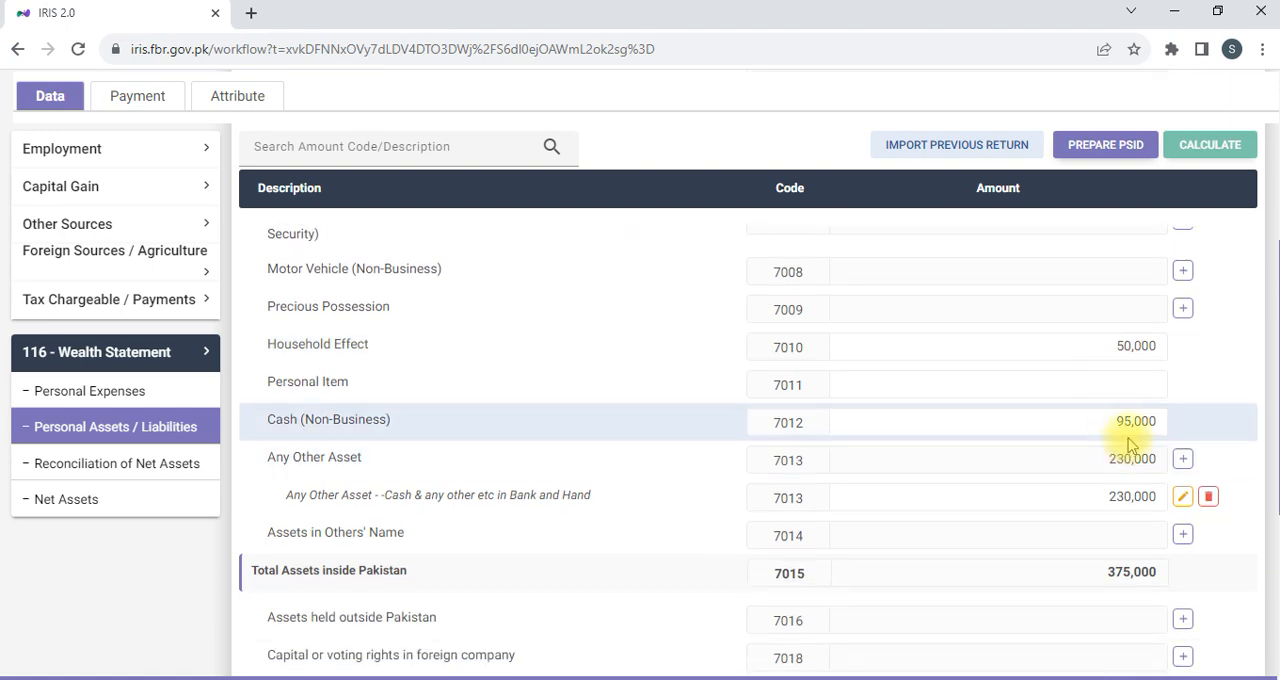
click(1120, 497)
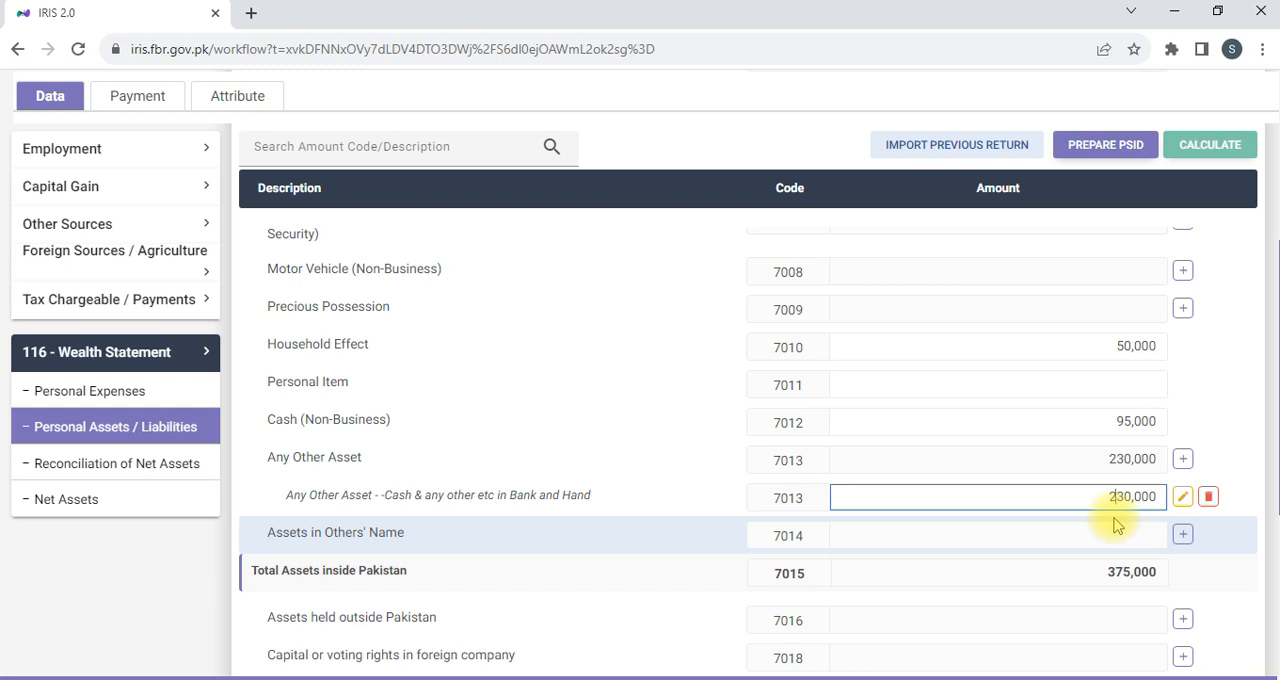
key(ctrl+a)
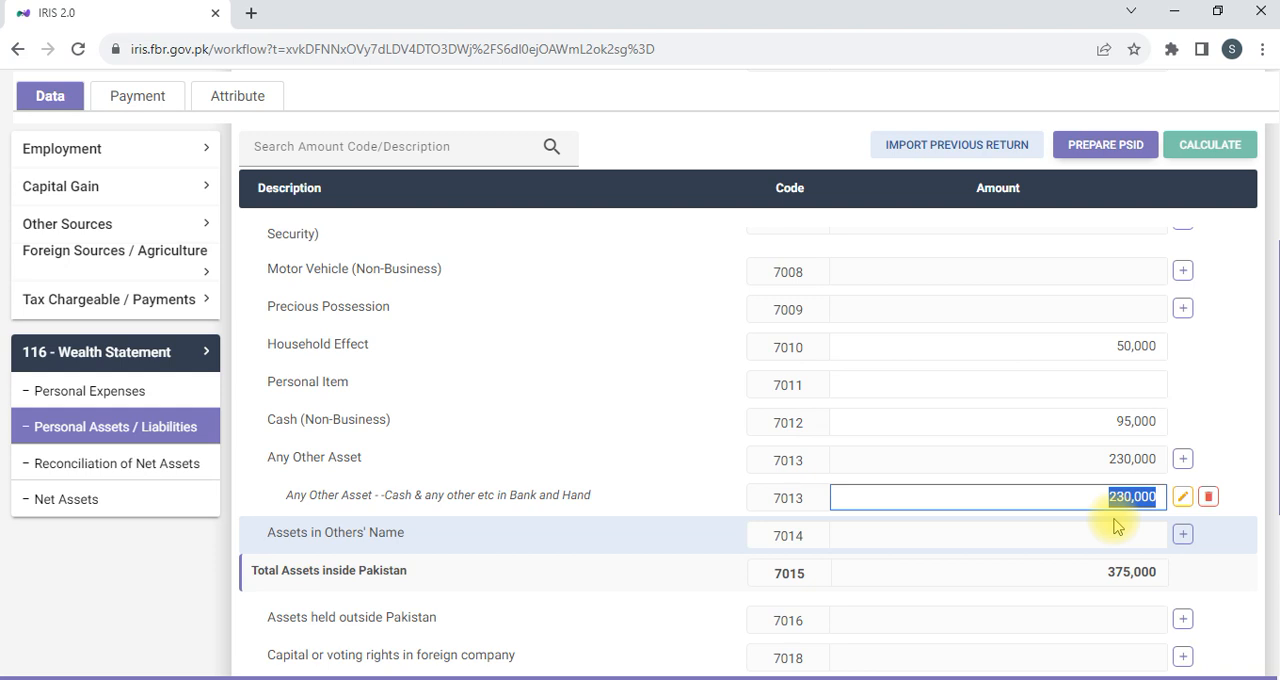
text(2,495)
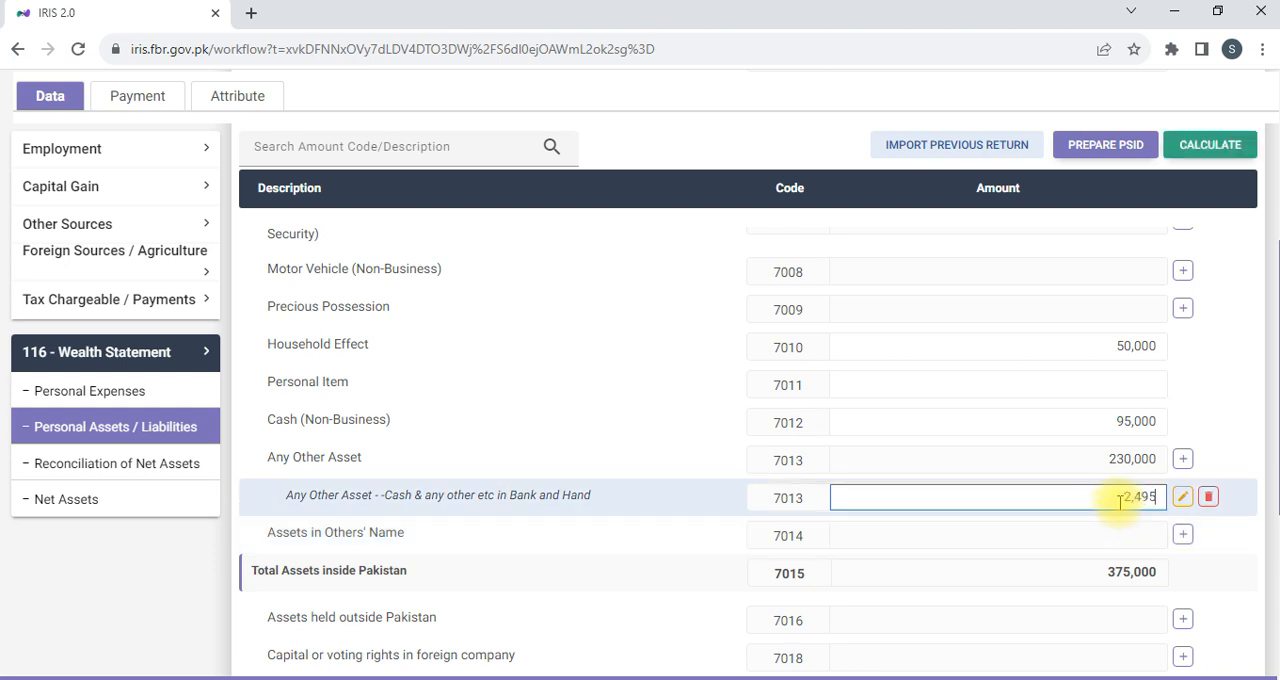
click(1226, 425)
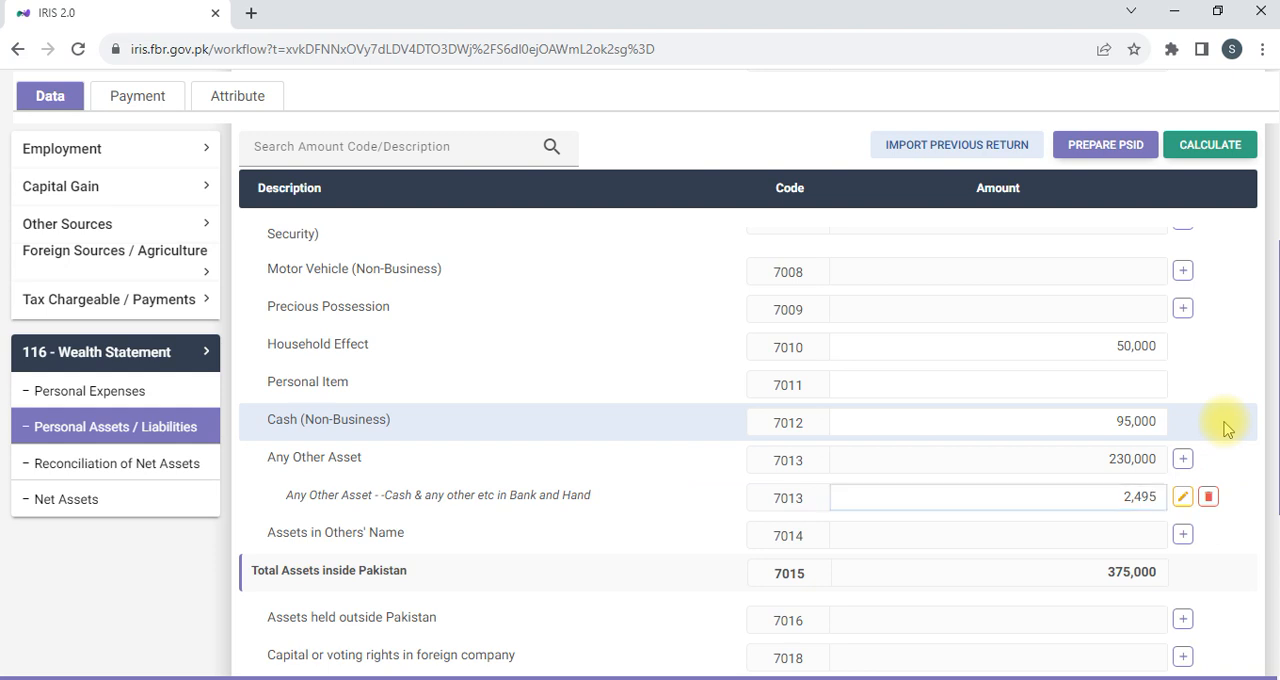
click(1212, 150)
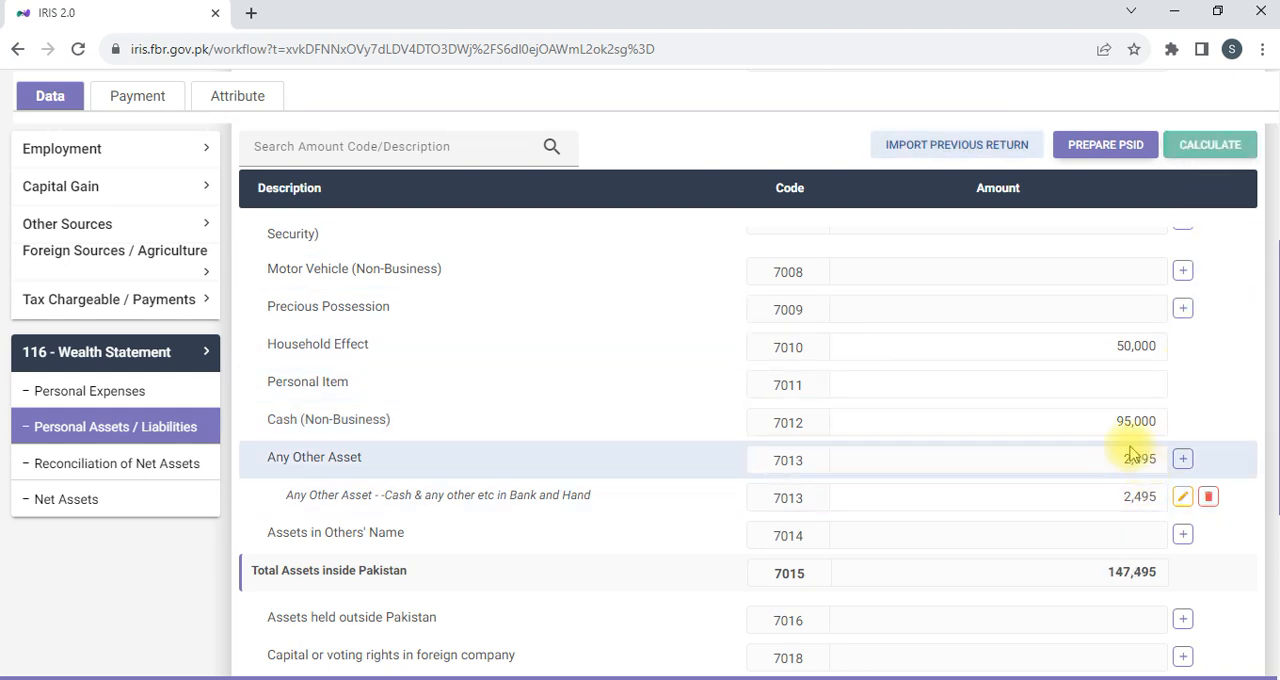
Set Cash (Non-Business) to 50,000, recalculate, and check the asset rows down to Net Assets Current Year.
click(1103, 423)
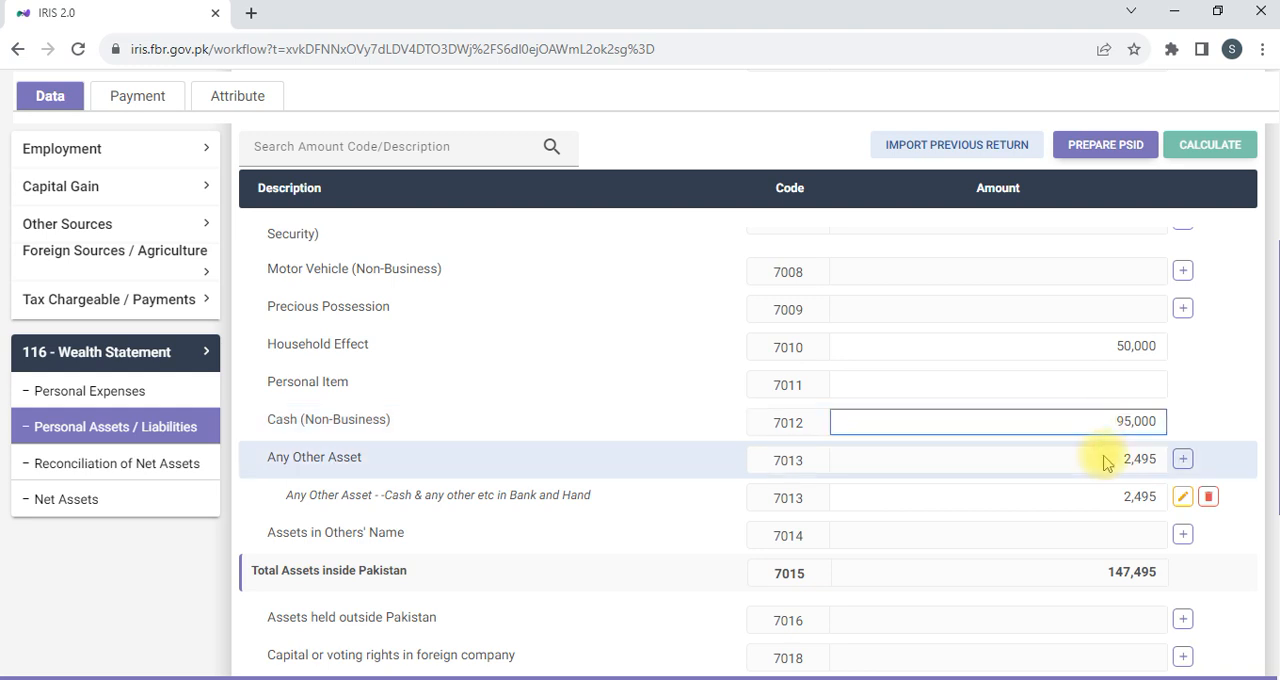
text(5)
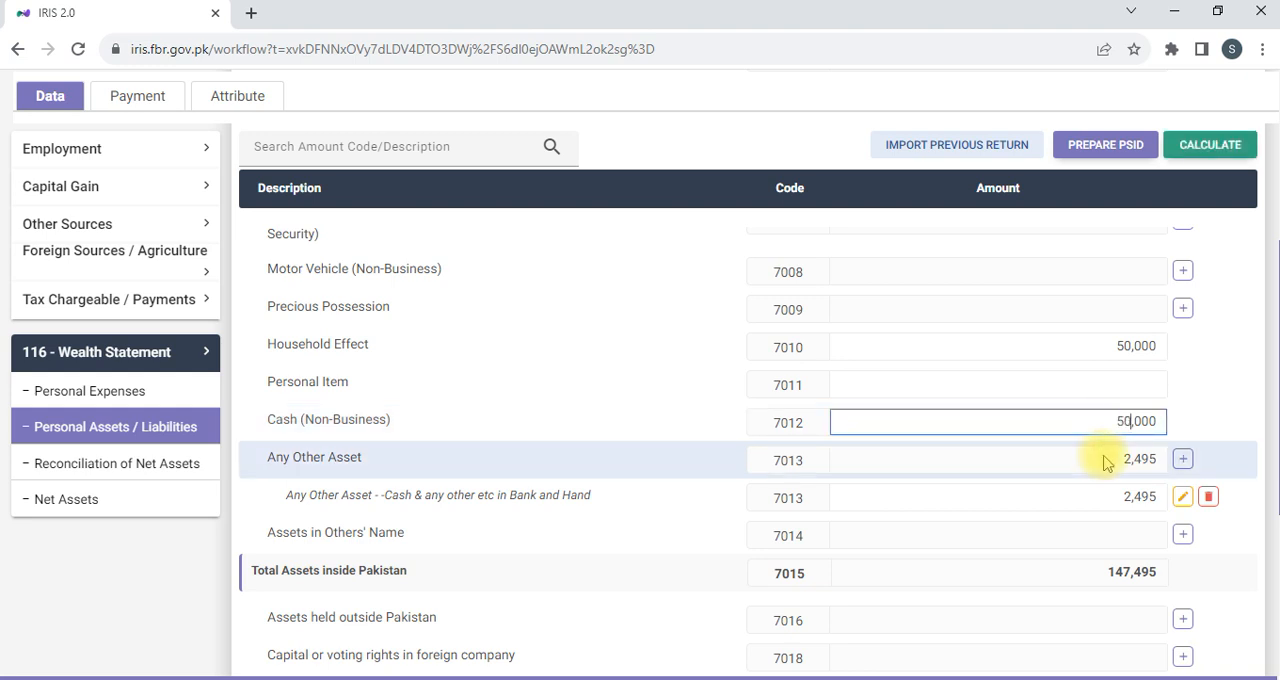
text(0)
click(1212, 150)
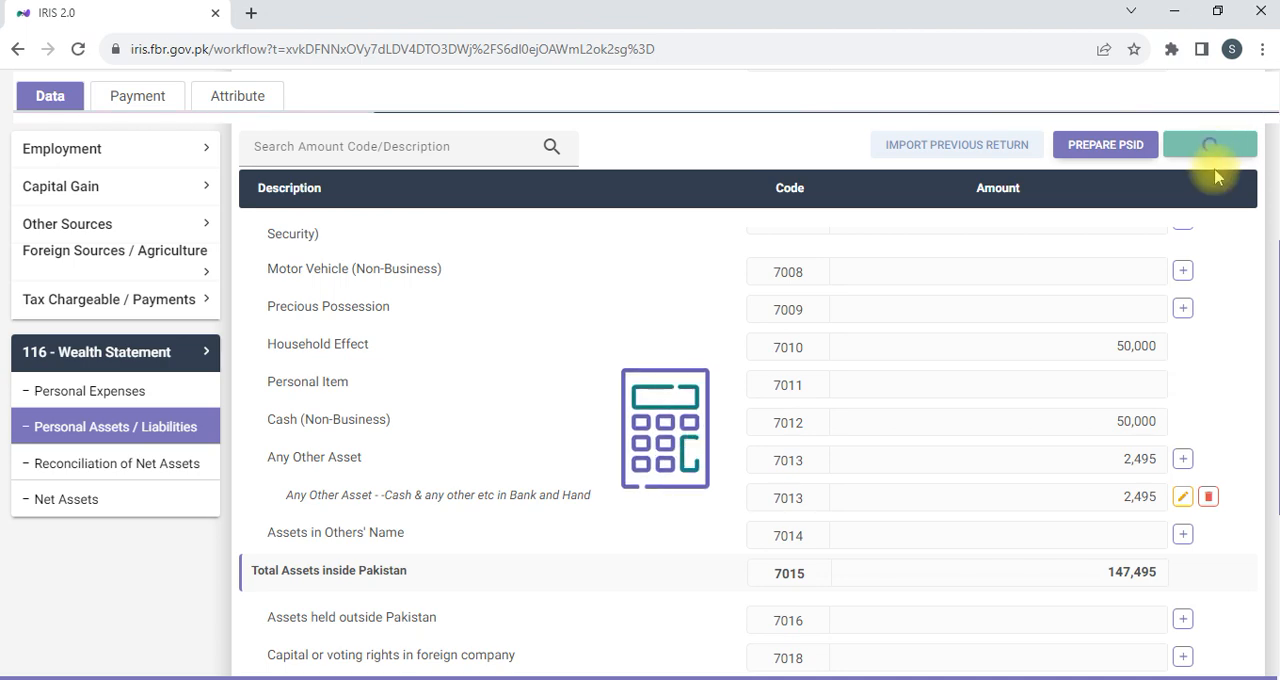
scroll(1180, 455, down, 1)
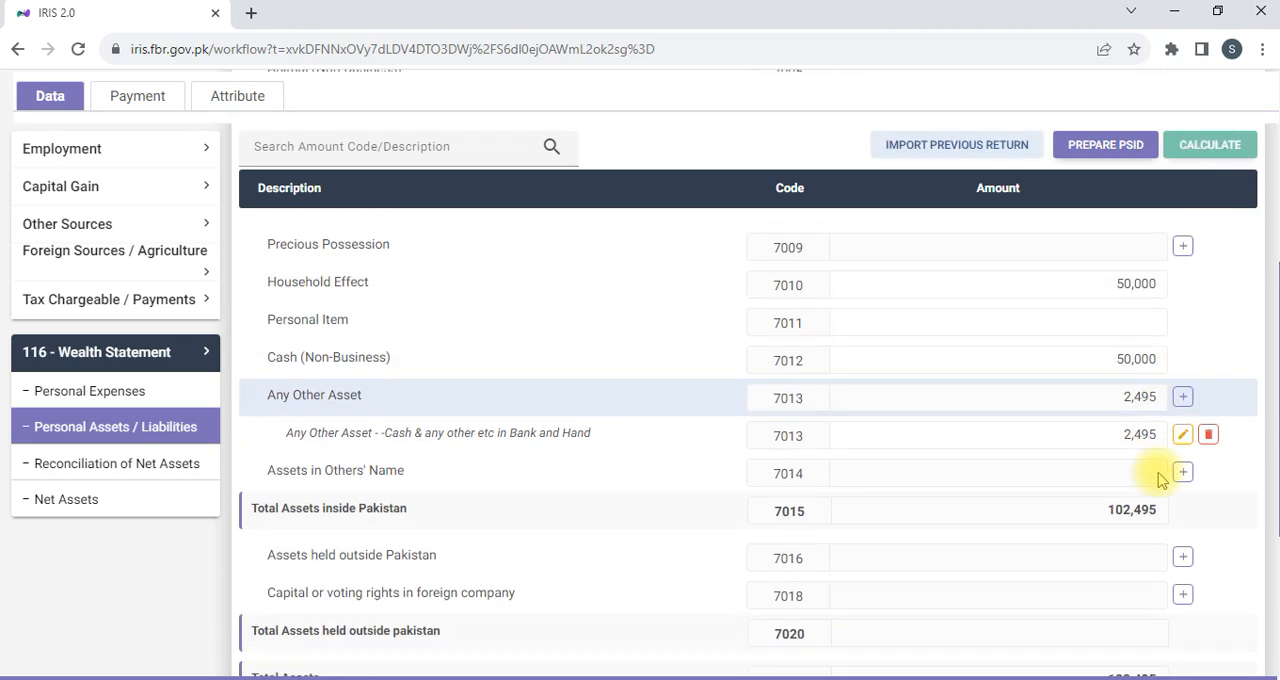
scroll(1160, 480, down, 3)
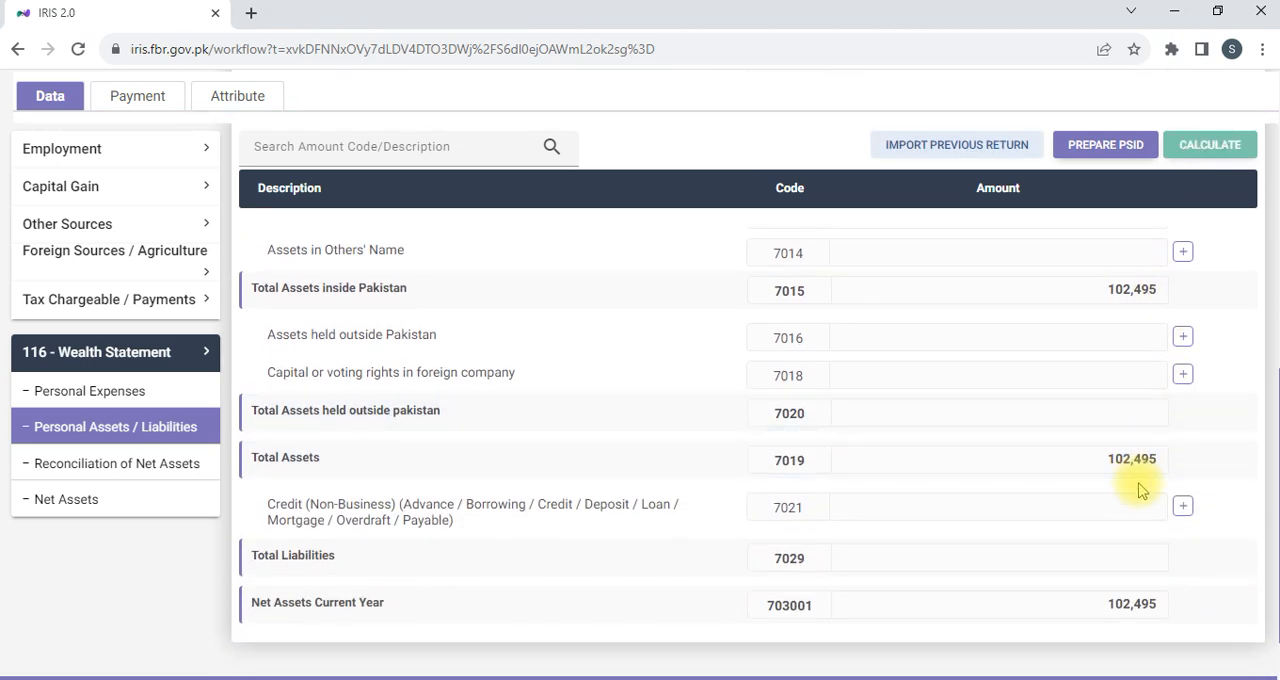
scroll(1140, 480, up, 4)
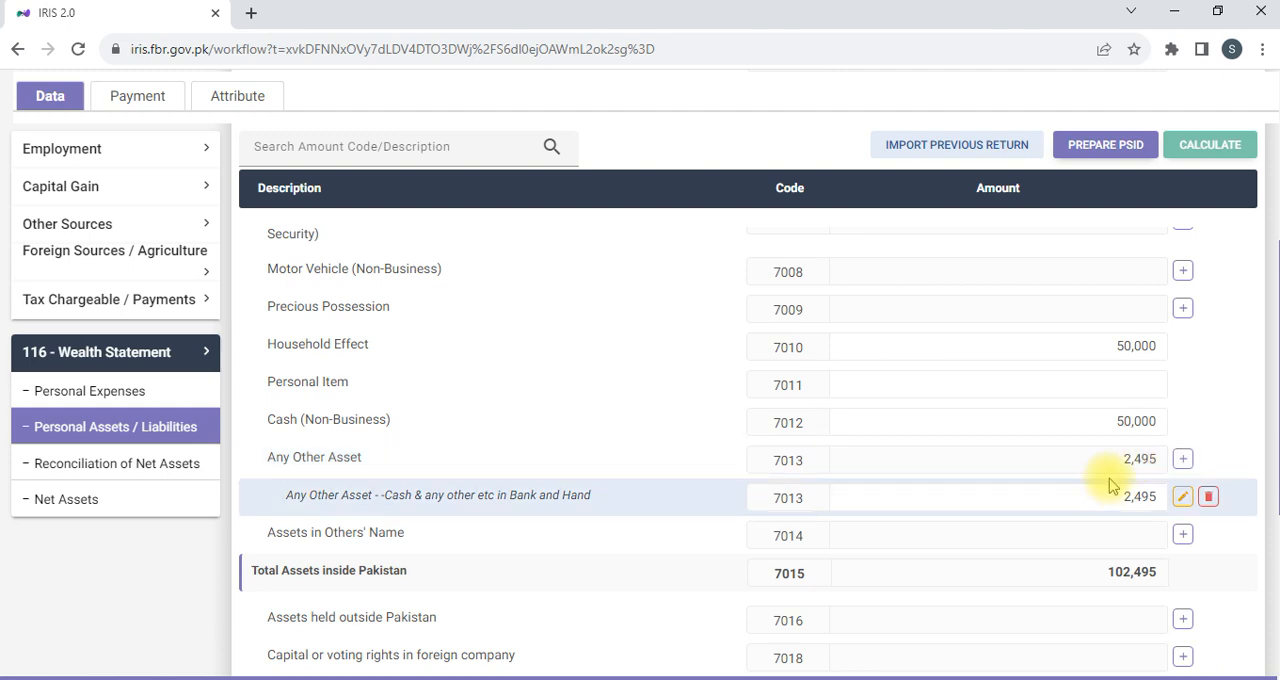
scroll(1133, 468, down, 4)
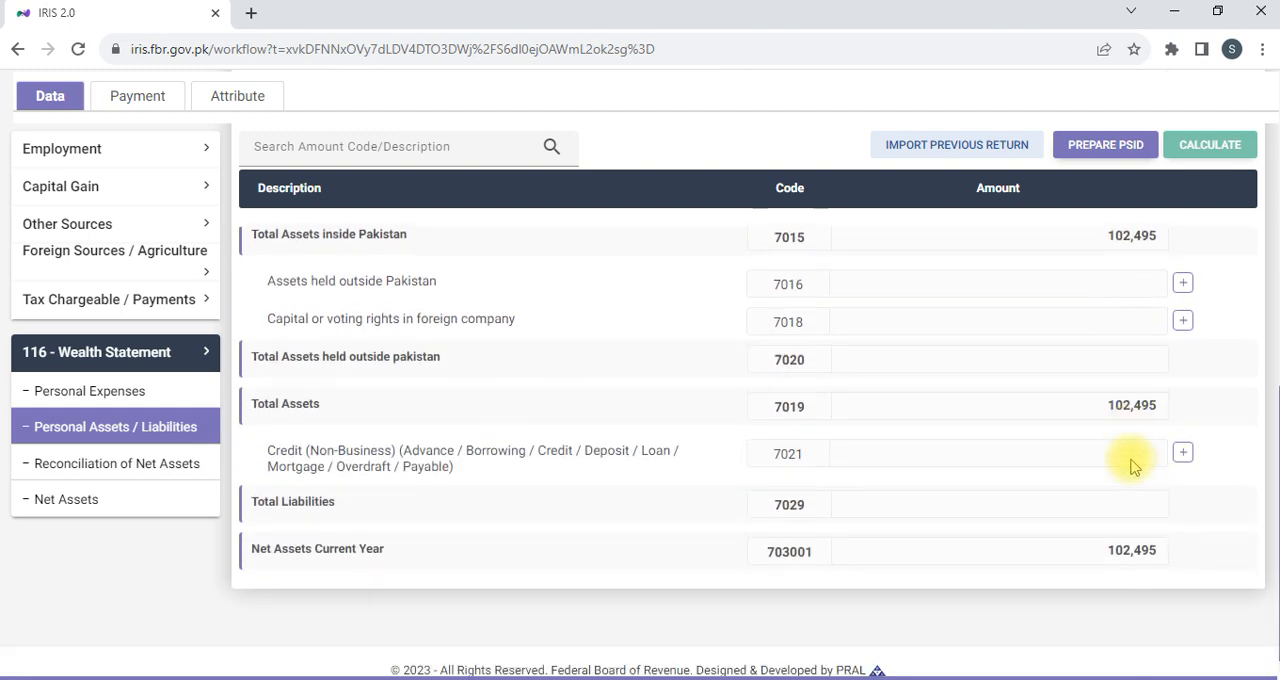
scroll(1108, 394, up, 1)
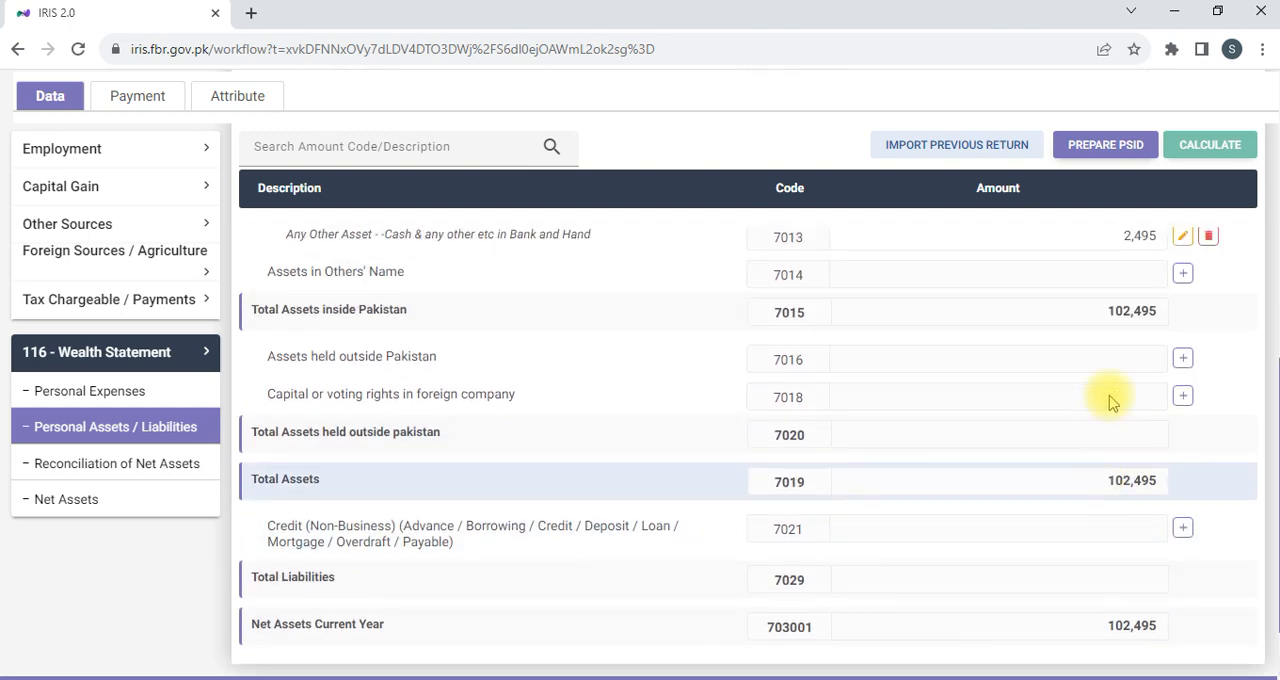
In Reconciliation of Net Assets, set Income Declared as per Return subject to Normal Tax to 432,000, recalculate, and check the Unreconciled Amount.
click(129, 463)
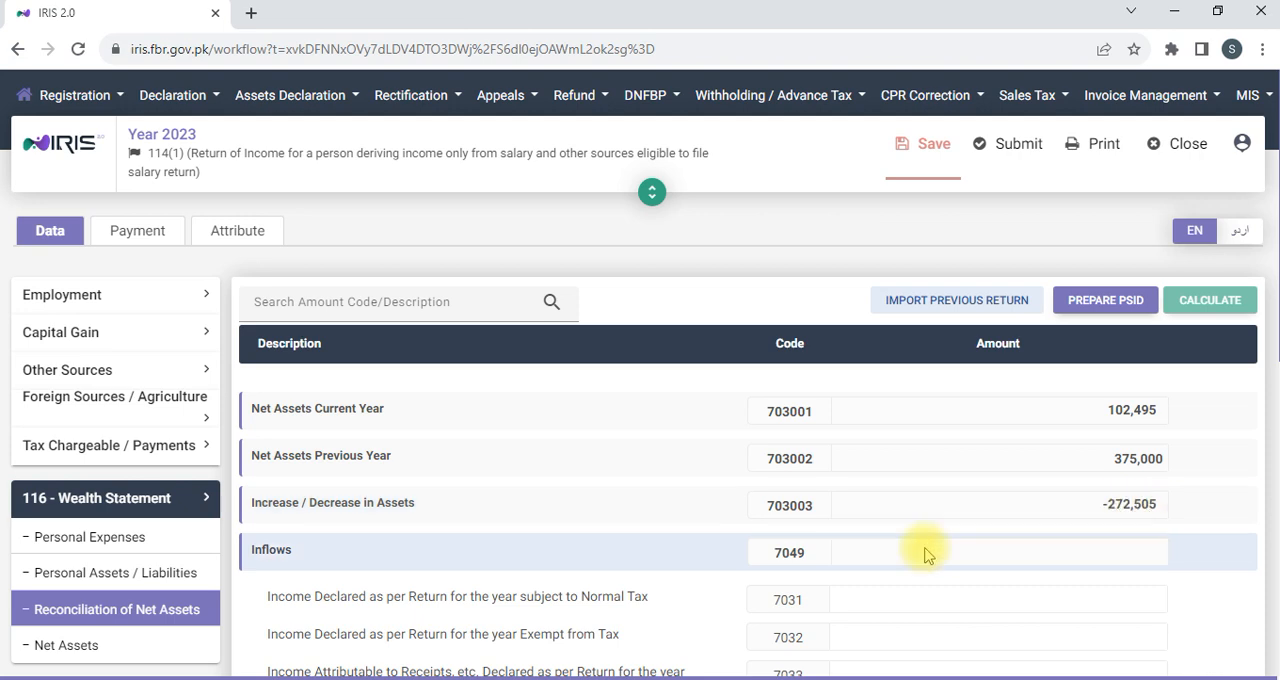
scroll(922, 571, down, 3)
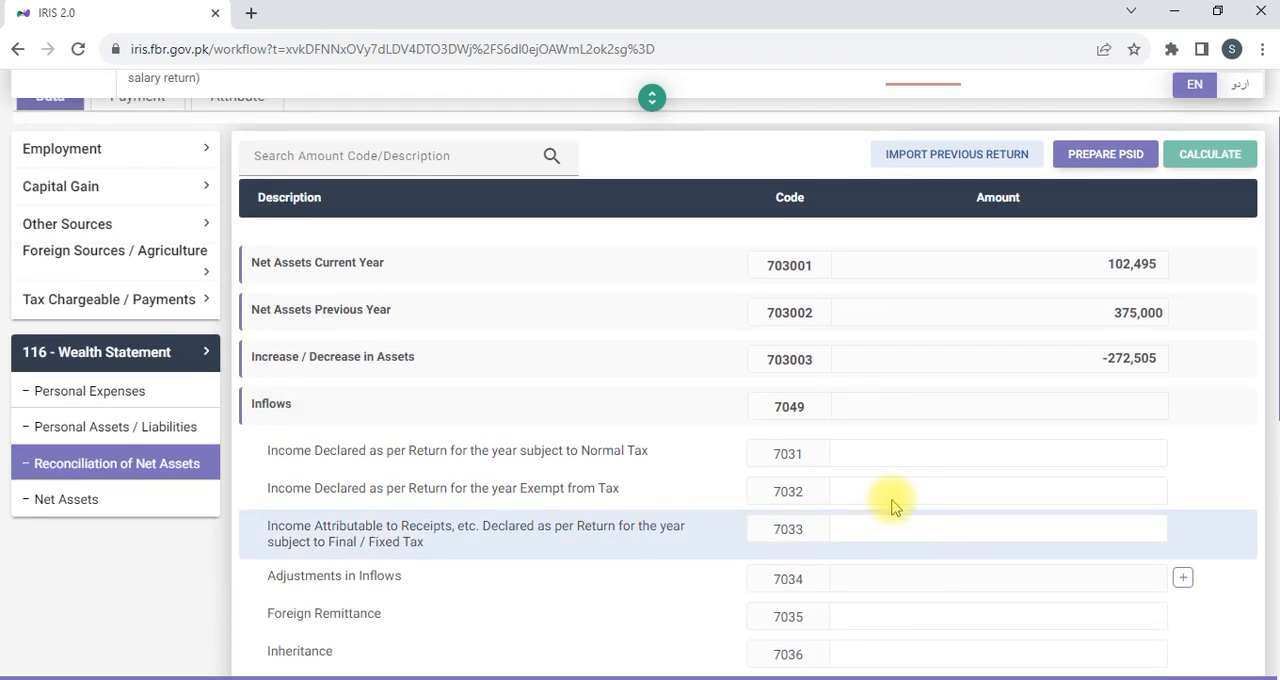
click(917, 454)
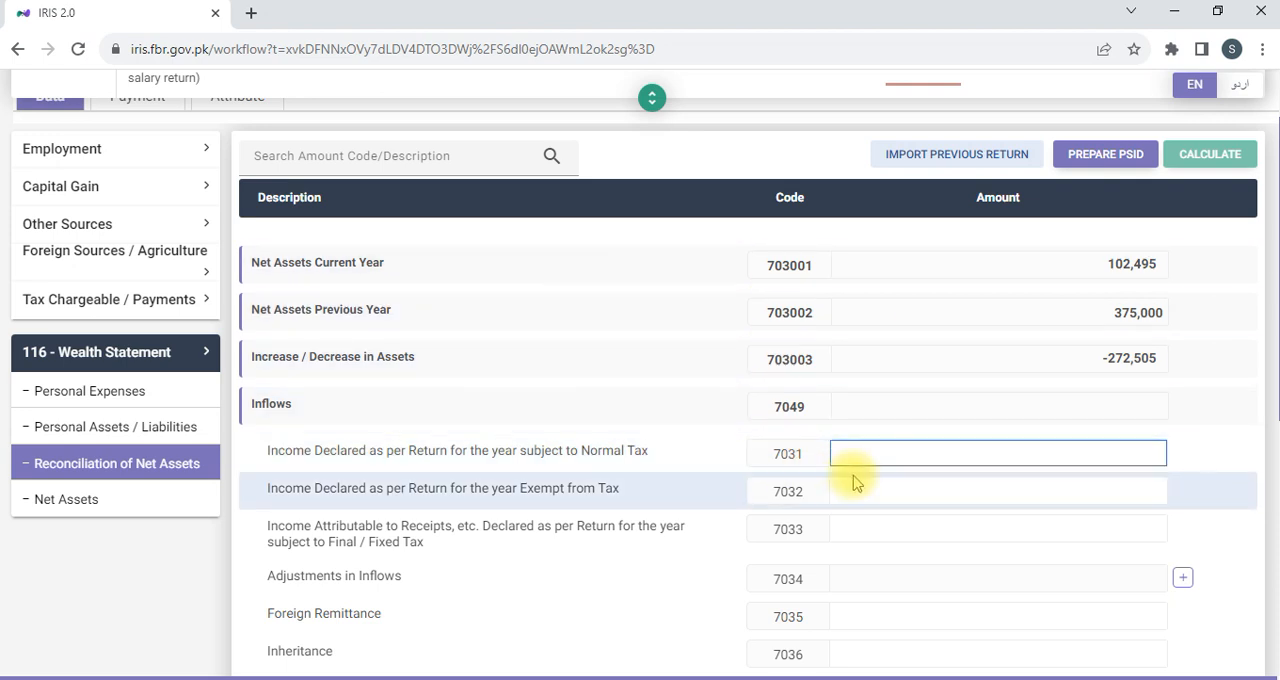
text(4)
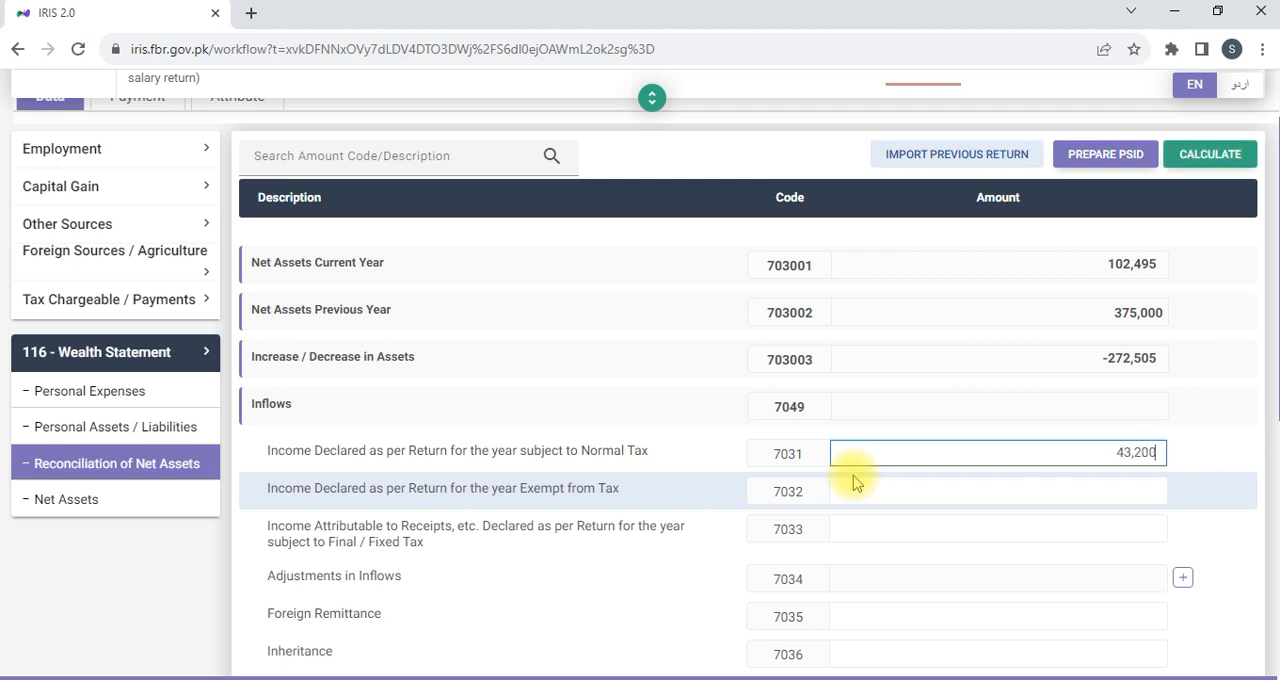
text(32,000)
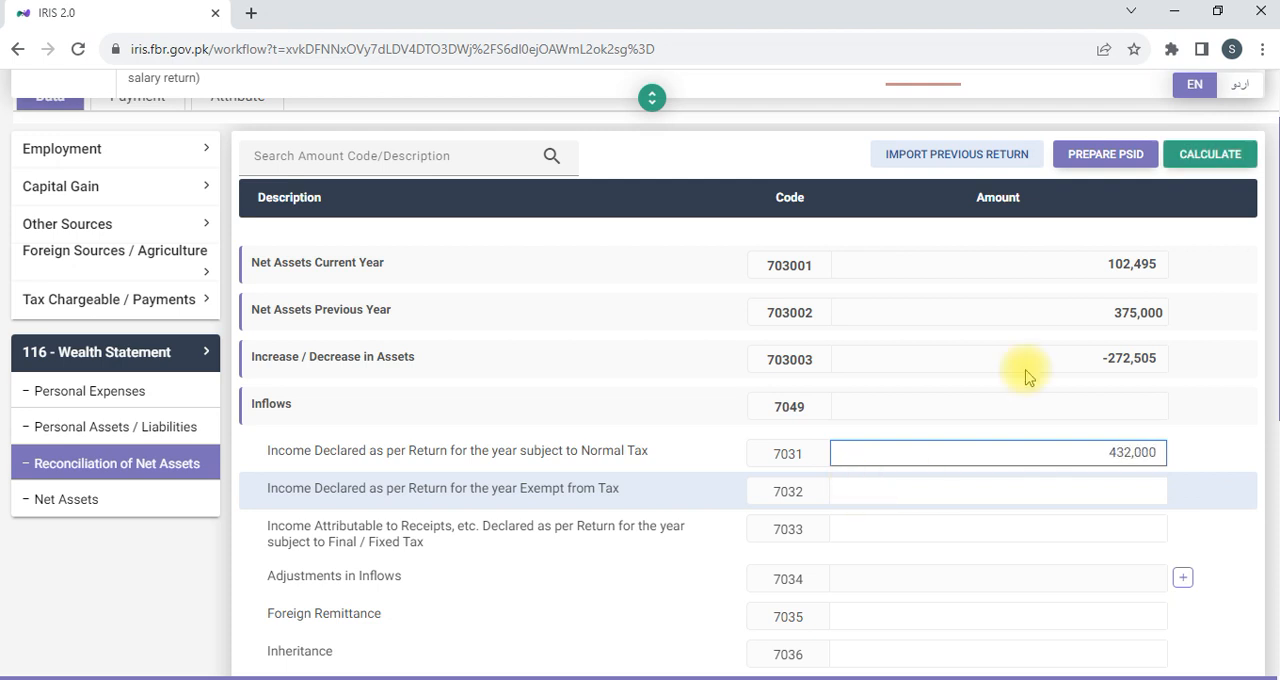
click(1222, 165)
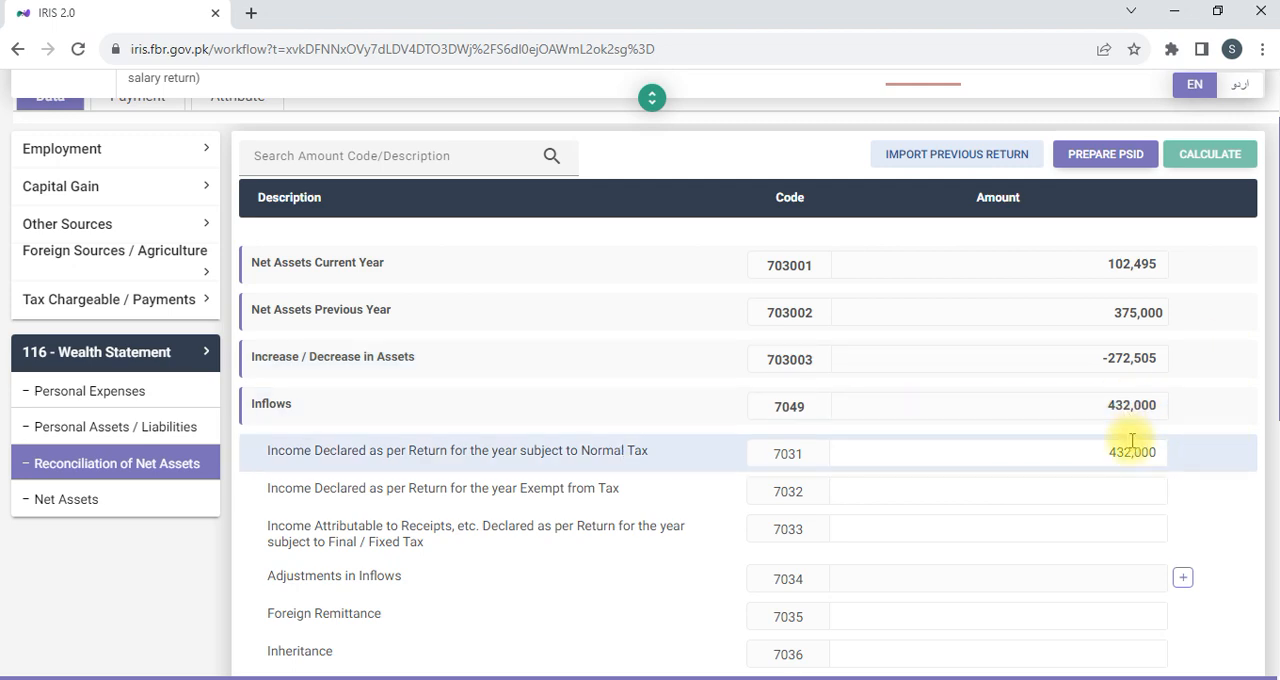
scroll(1122, 447, down, 5)
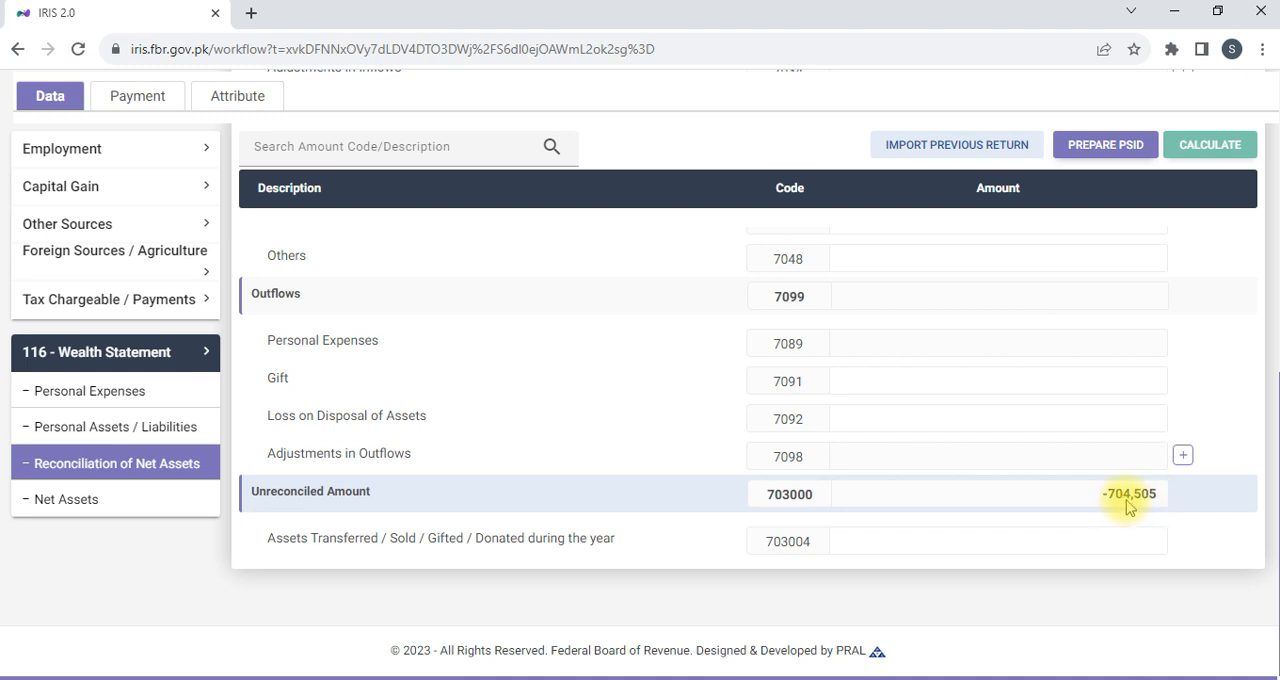
In Personal Expenses, set Other Personal / Household Expenses to 704,505 and recalculate the return.
click(95, 393)
scroll(871, 449, down, 5)
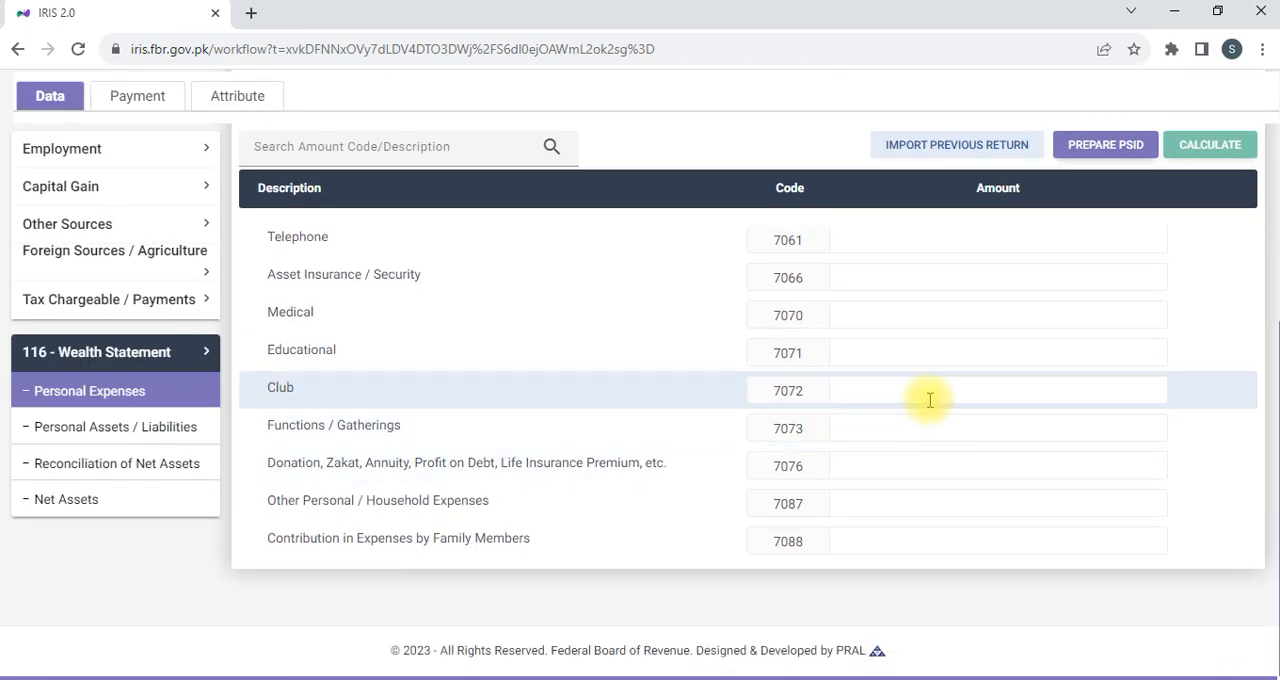
scroll(940, 446, up, 1)
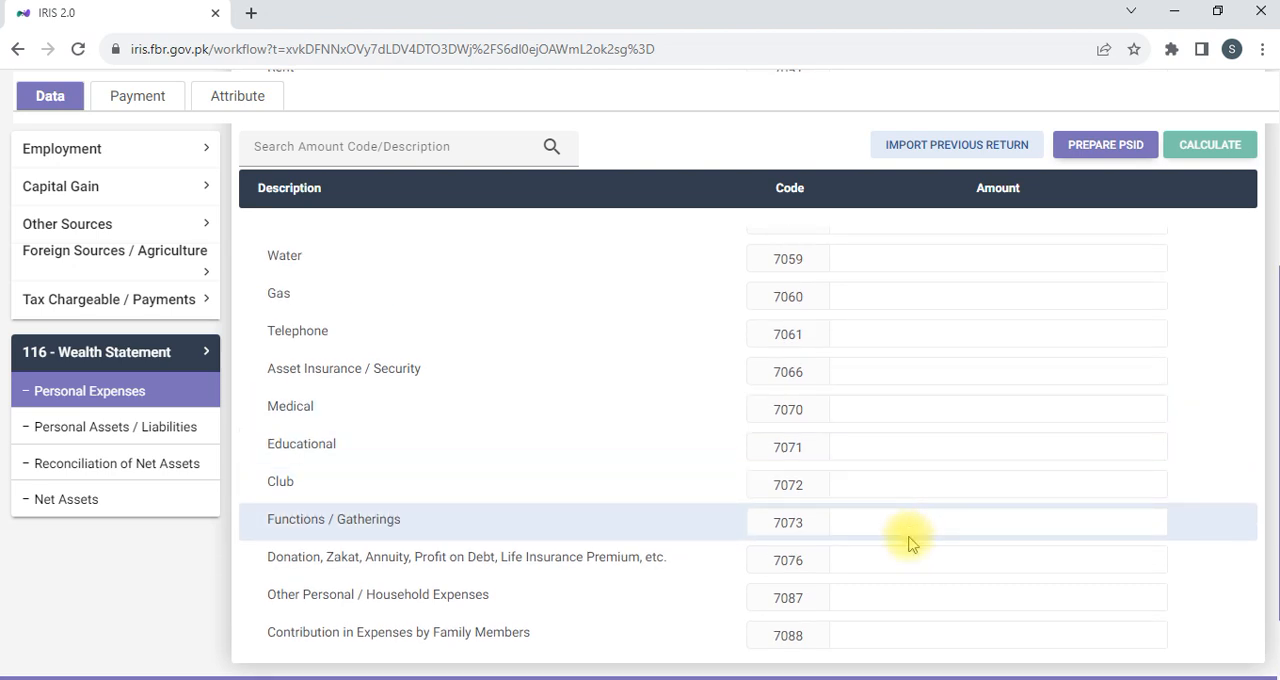
click(953, 597)
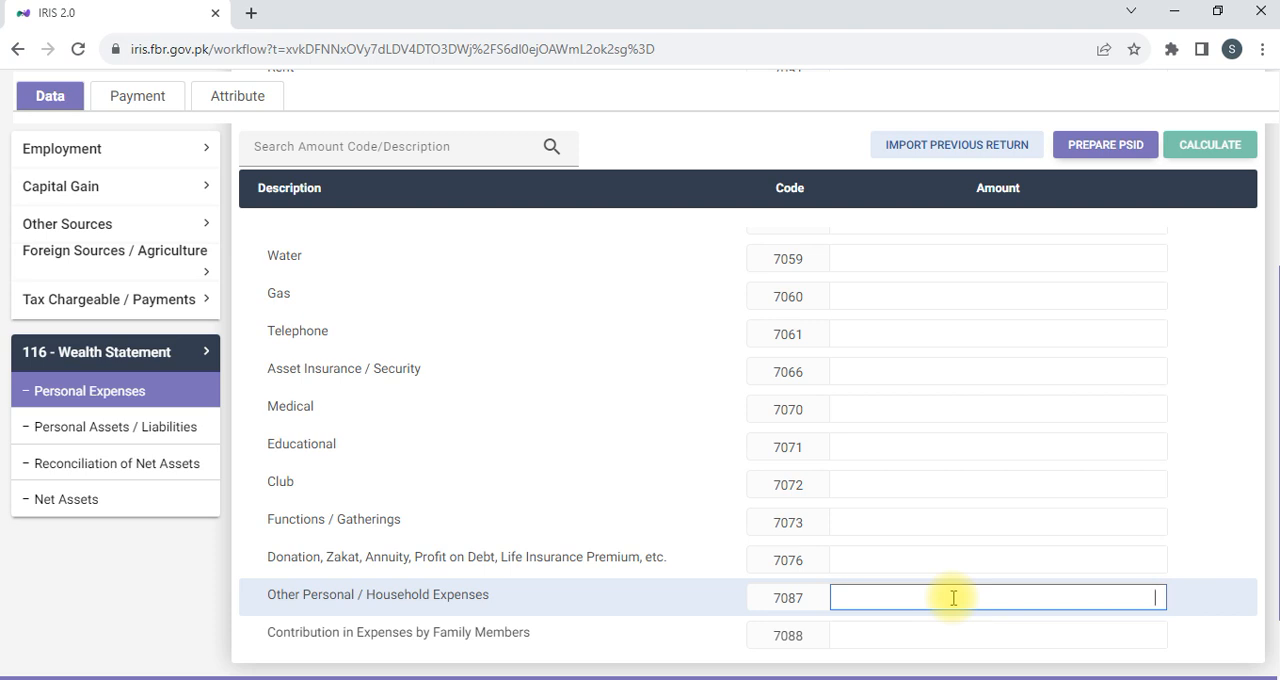
text(704,505)
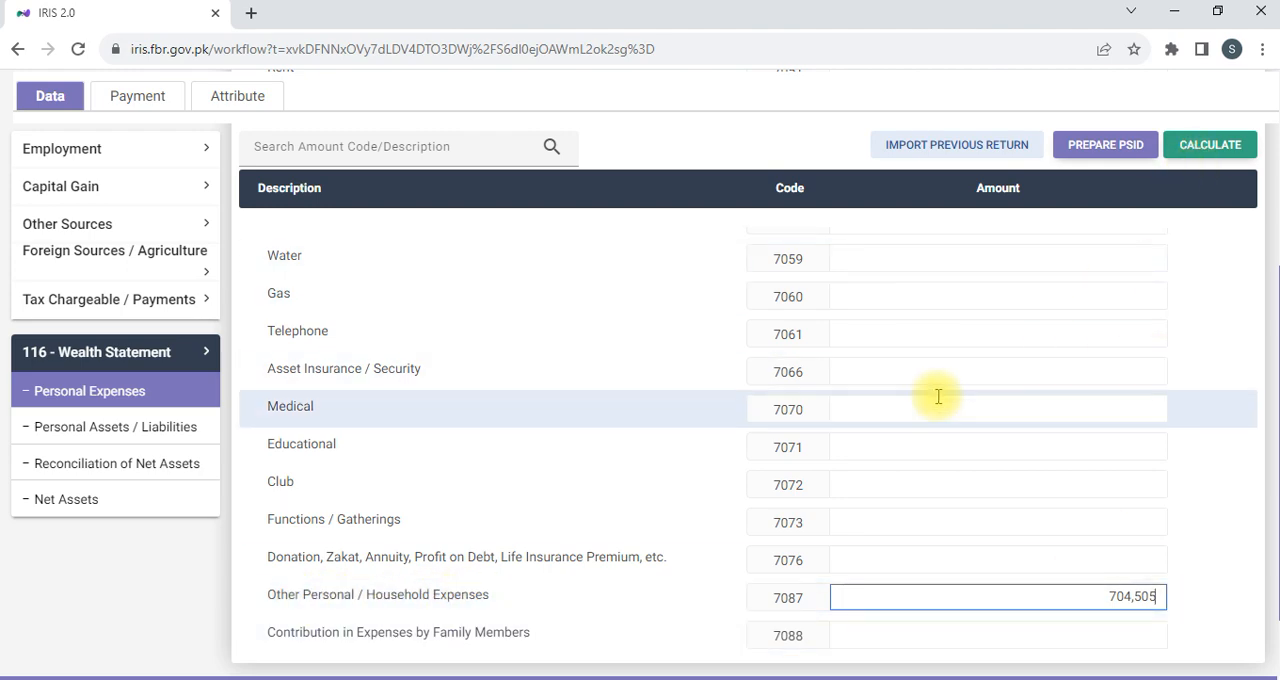
scroll(938, 397, up, 5)
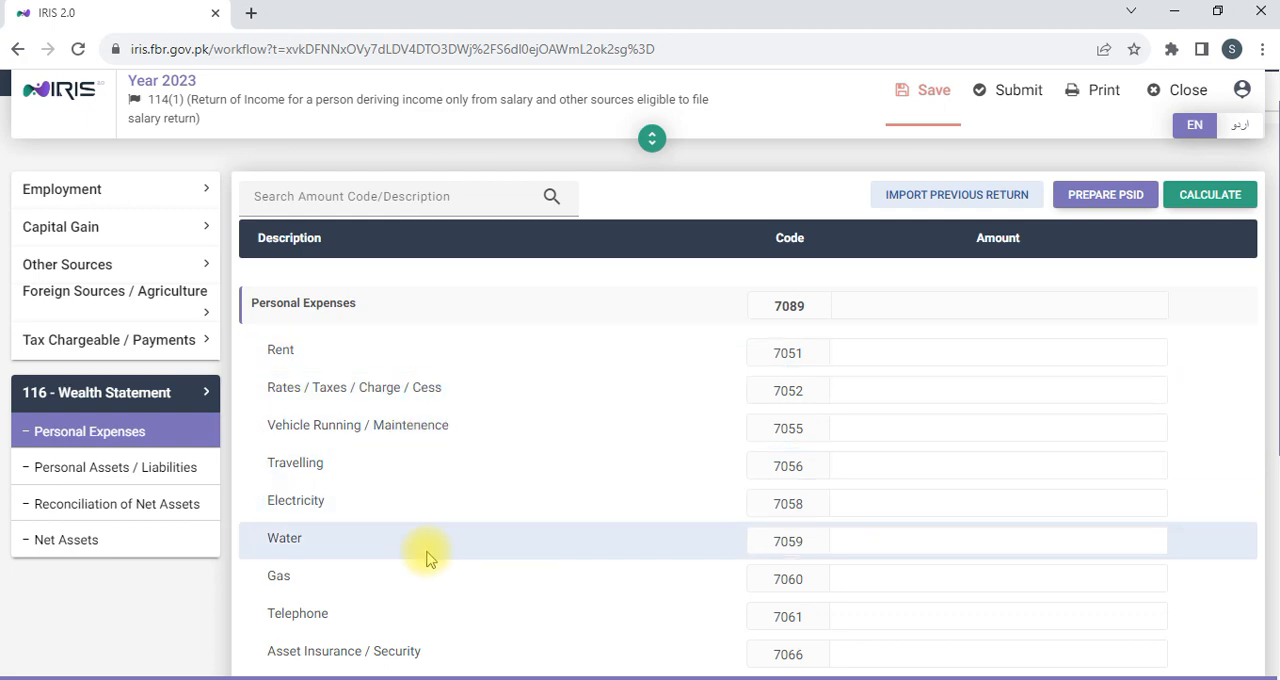
scroll(426, 558, down, 2)
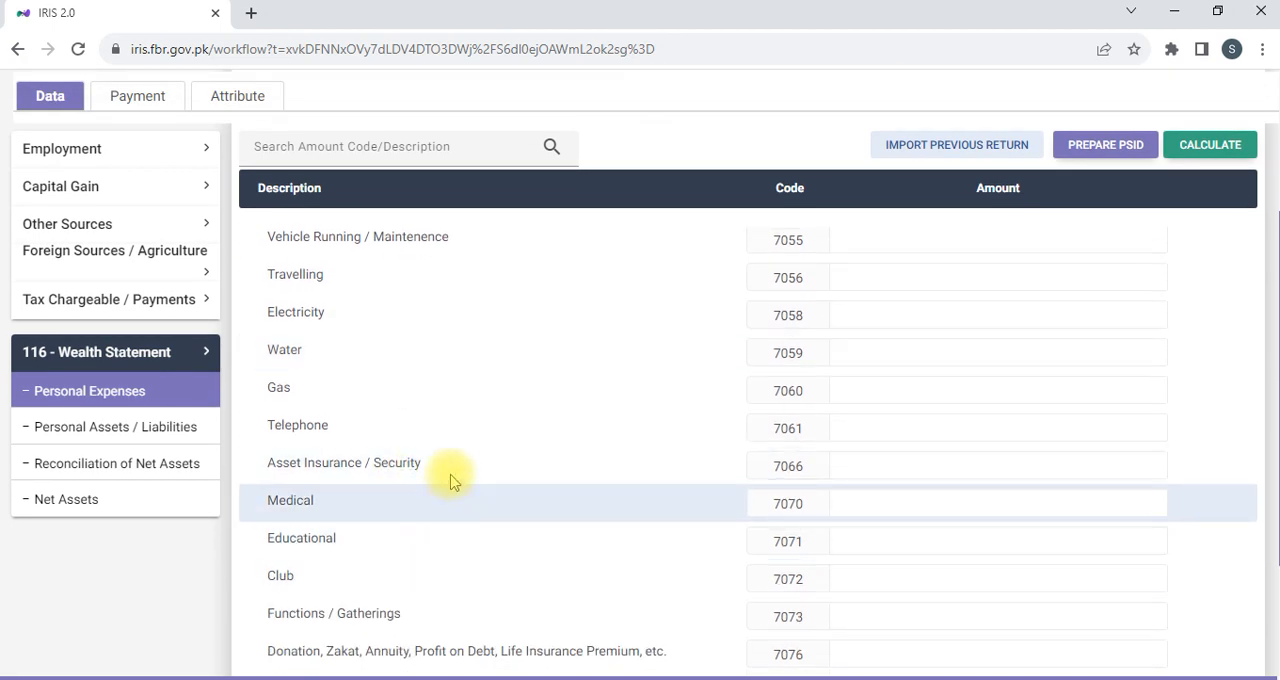
scroll(523, 490, down, 1)
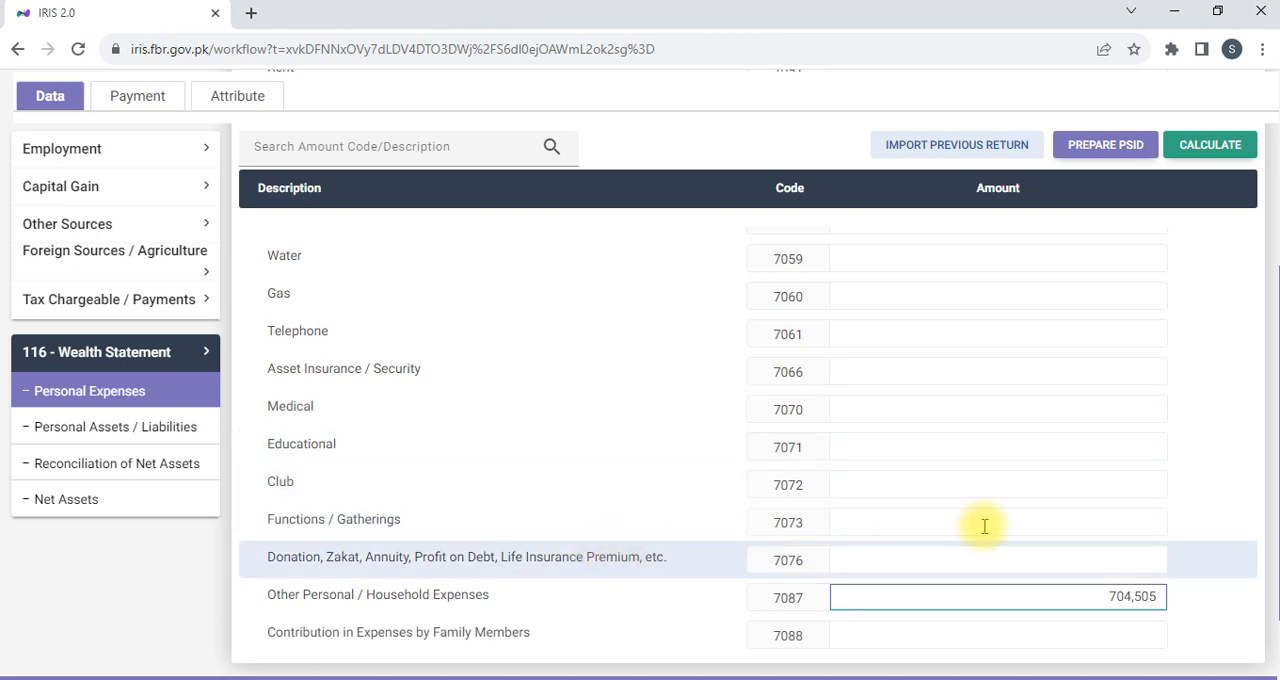
click(1189, 160)
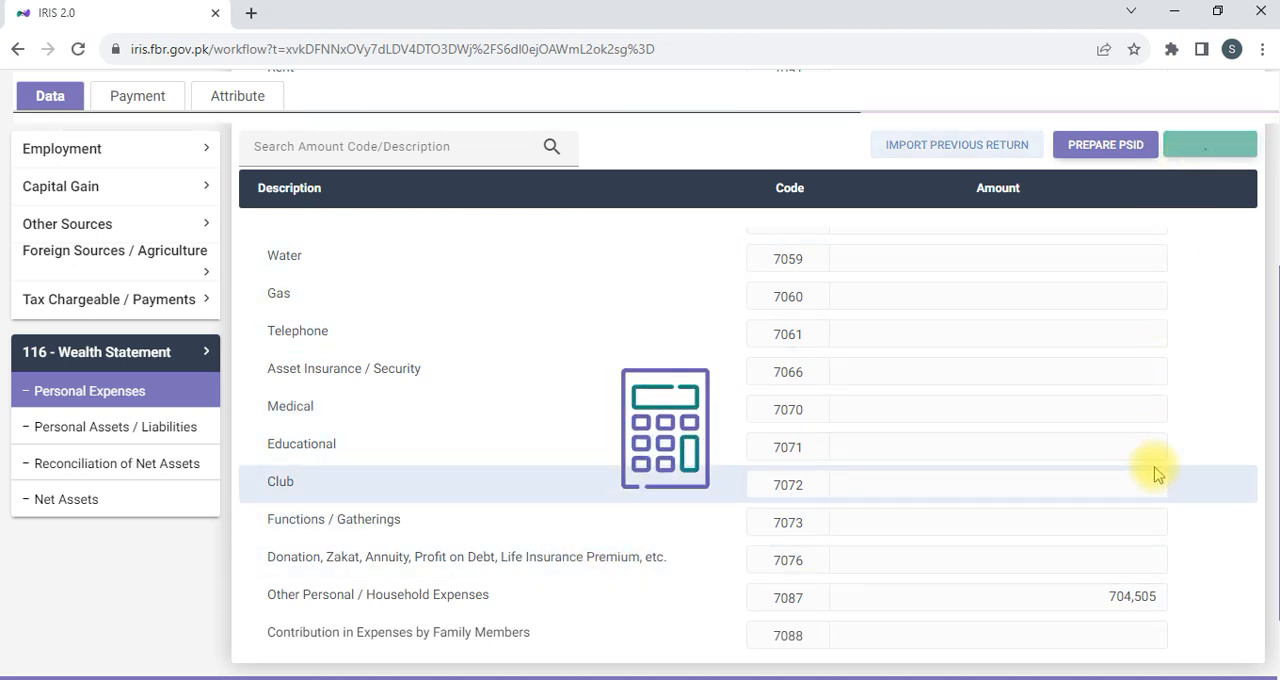
Review the inflows, outflows and Unreconciled Amount in Reconciliation of Net Assets.
click(141, 504)
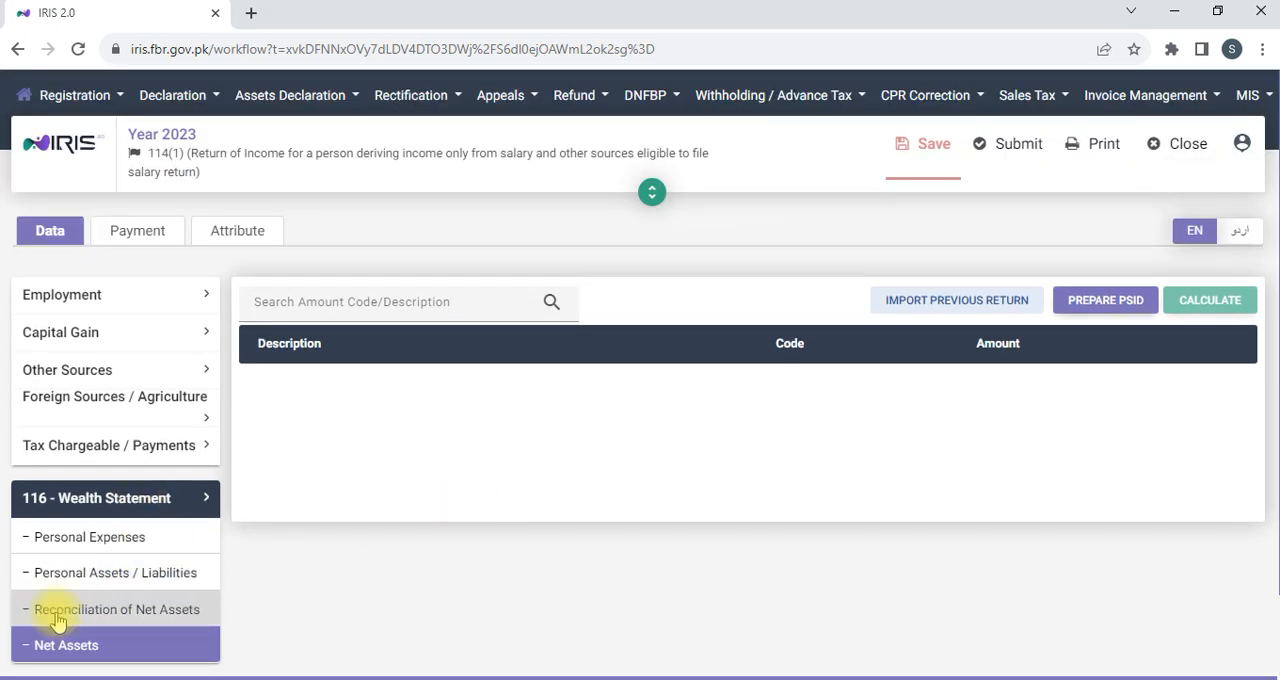
click(57, 620)
scroll(869, 500, down, 10)
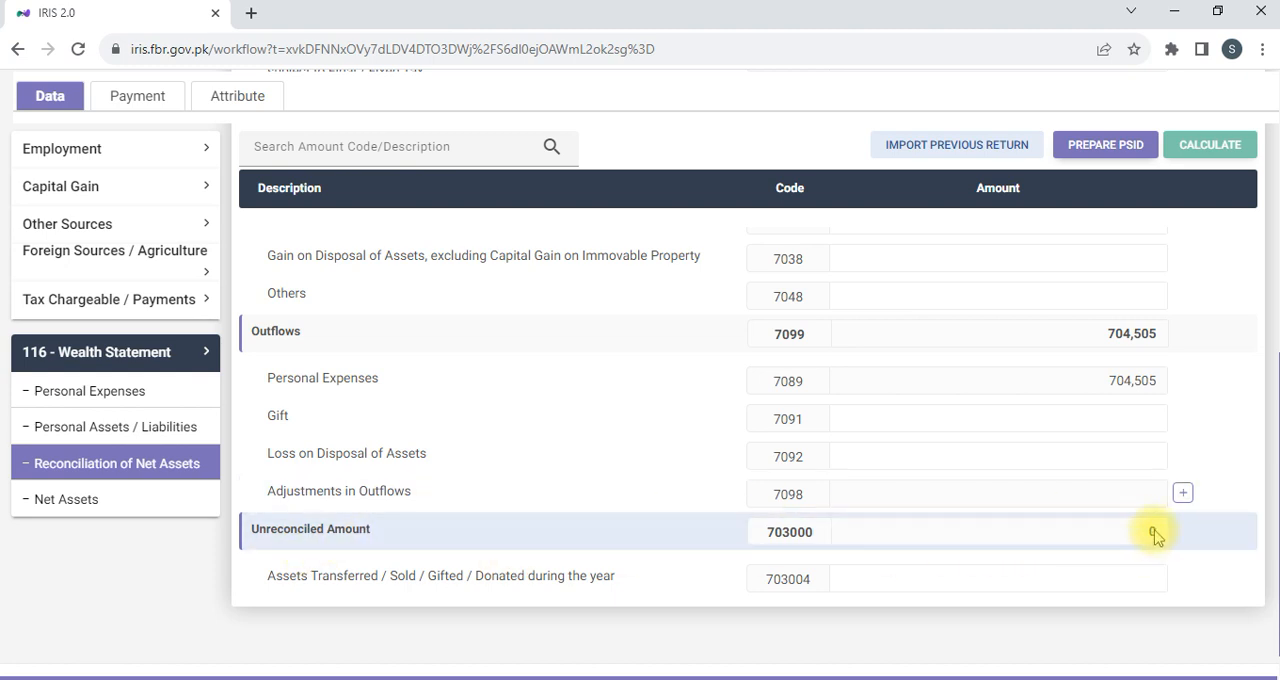
scroll(1155, 537, up, 10)
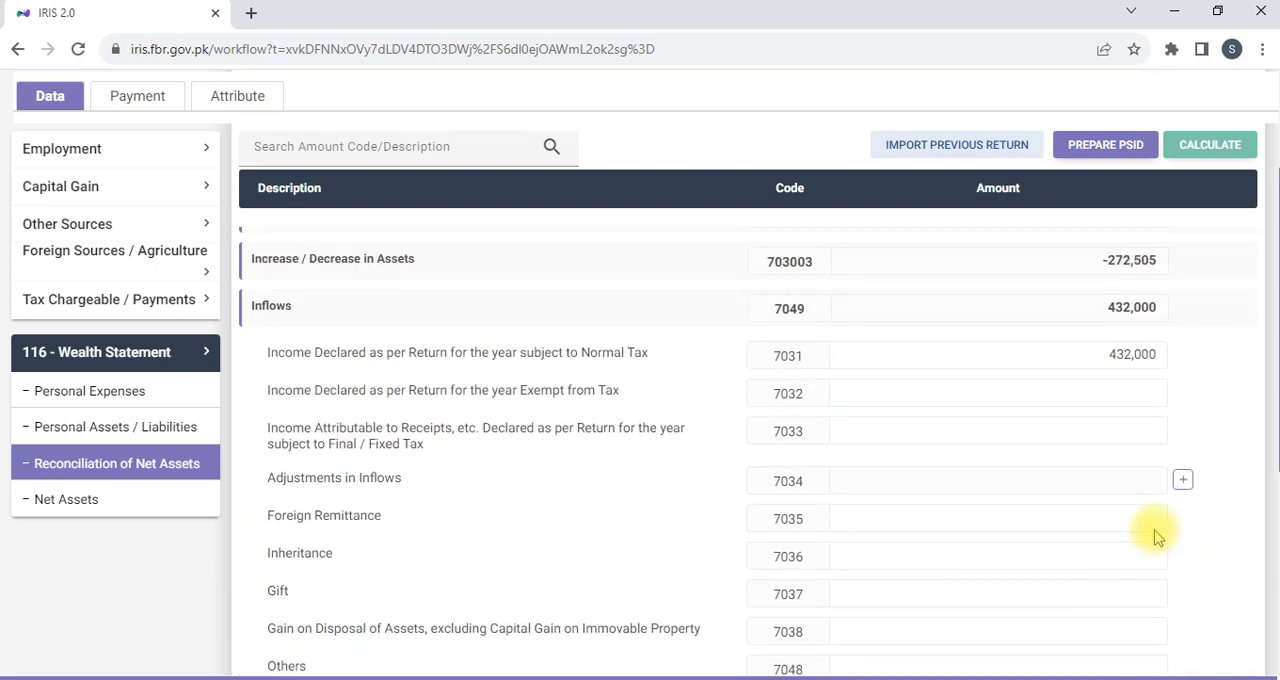
scroll(1147, 519, down, 10)
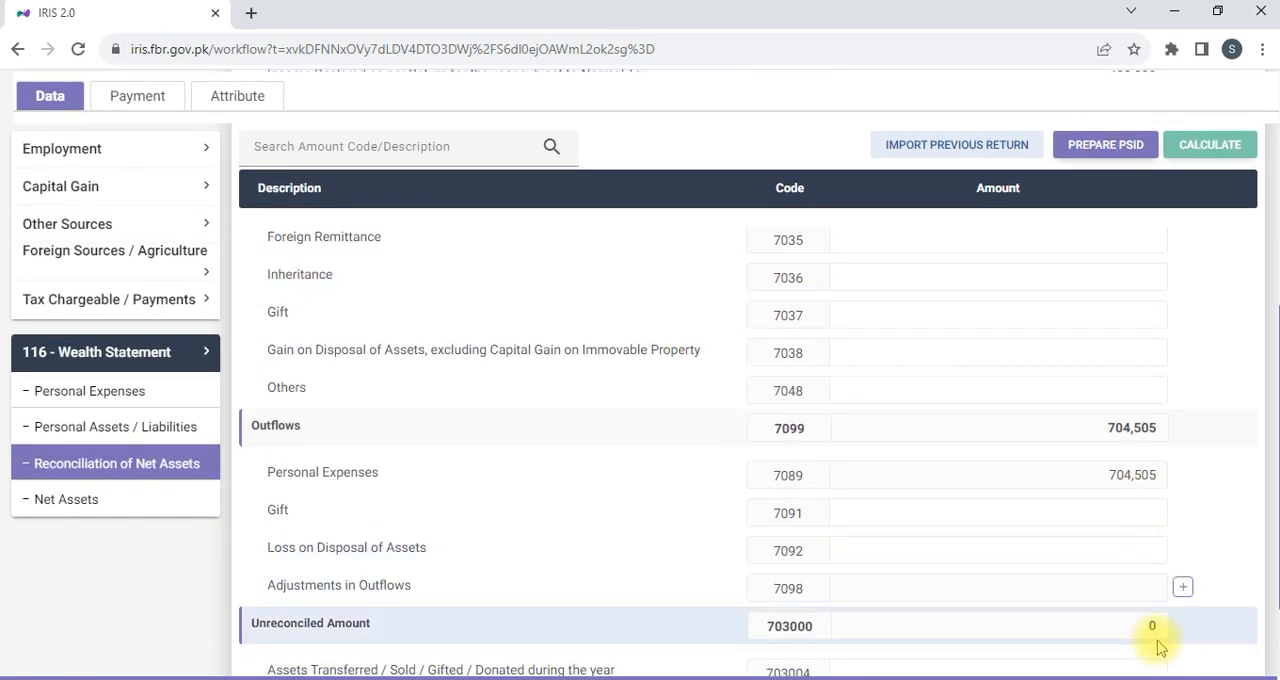
scroll(1094, 466, up, 2)
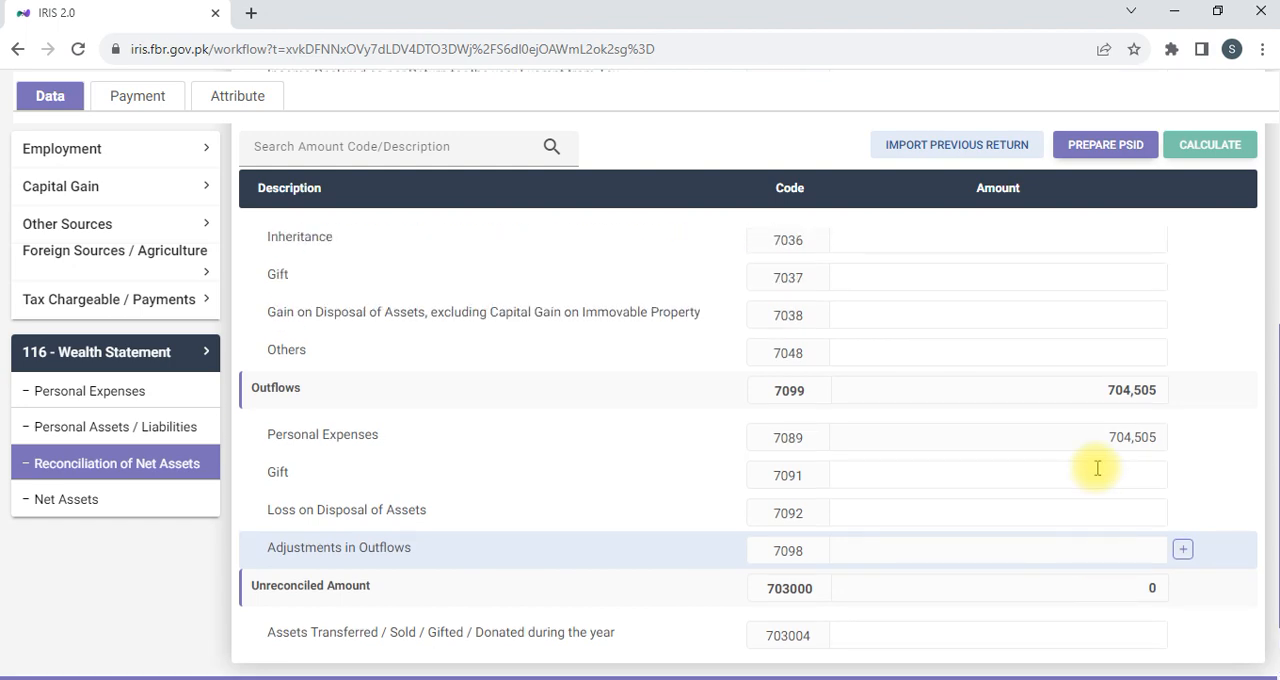
scroll(1108, 539, down, 2)
scroll(1108, 539, up, 10)
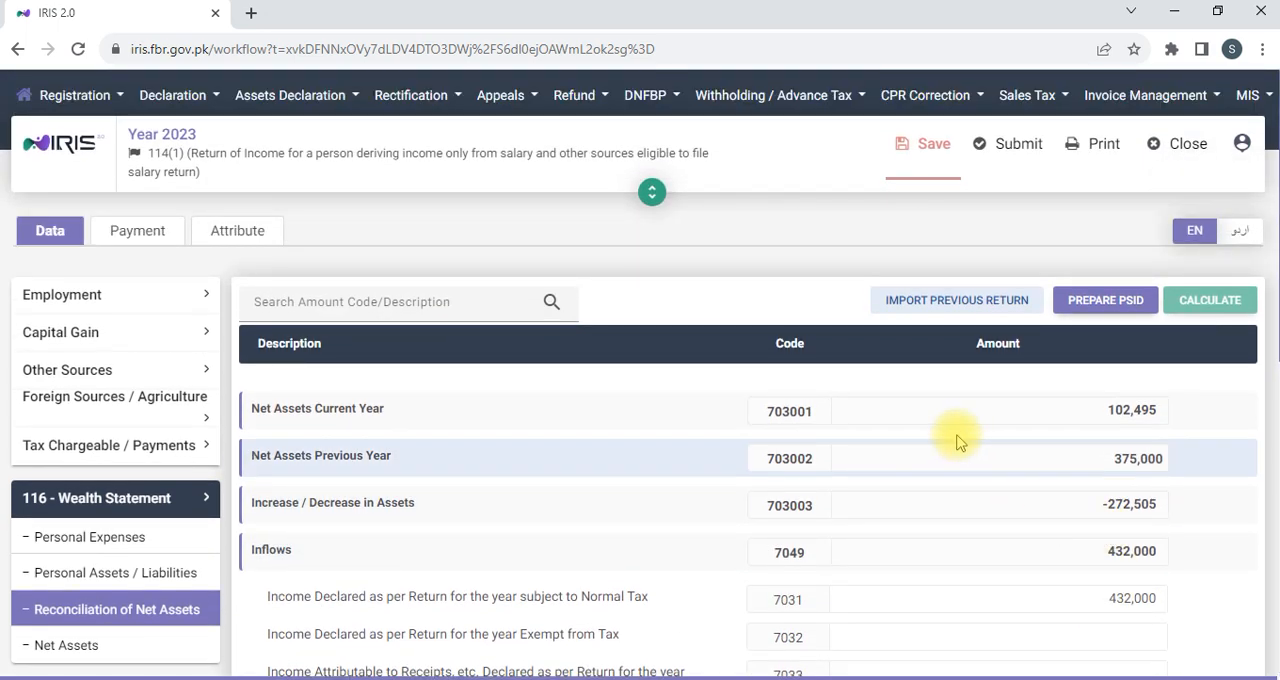
Save the 2023 return, then verify the declaration with the four-digit PIN and submit it.
click(938, 150)
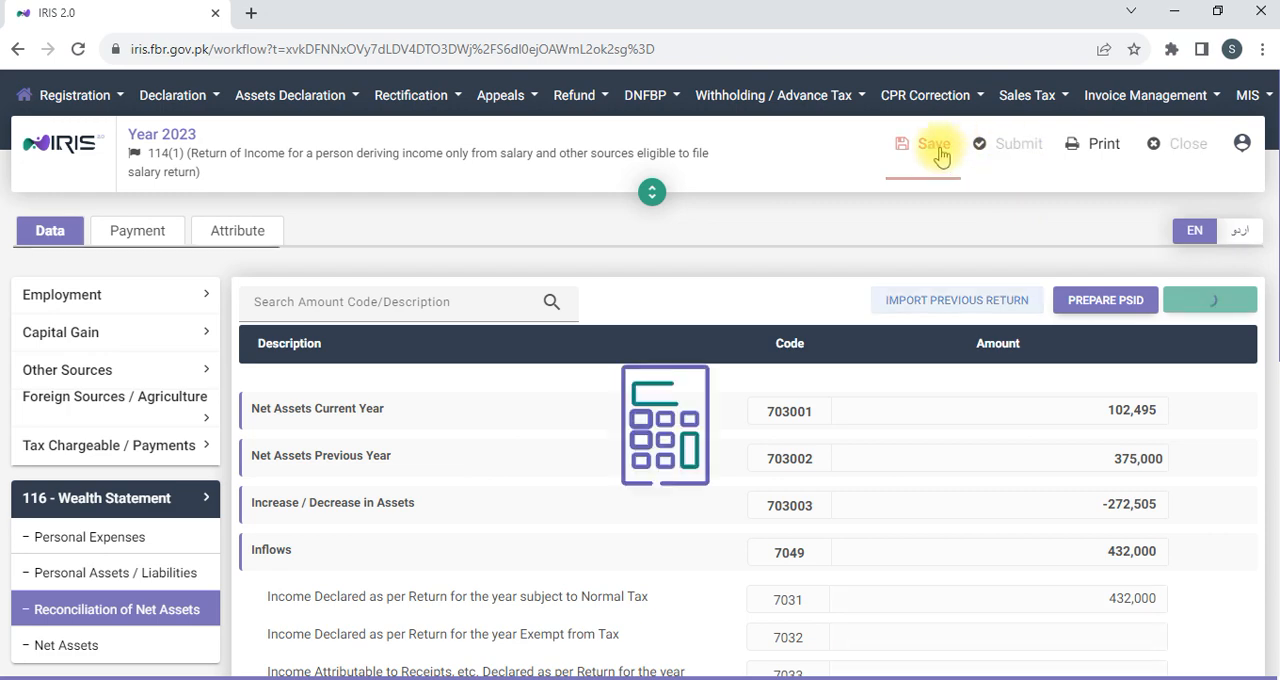
click(1019, 150)
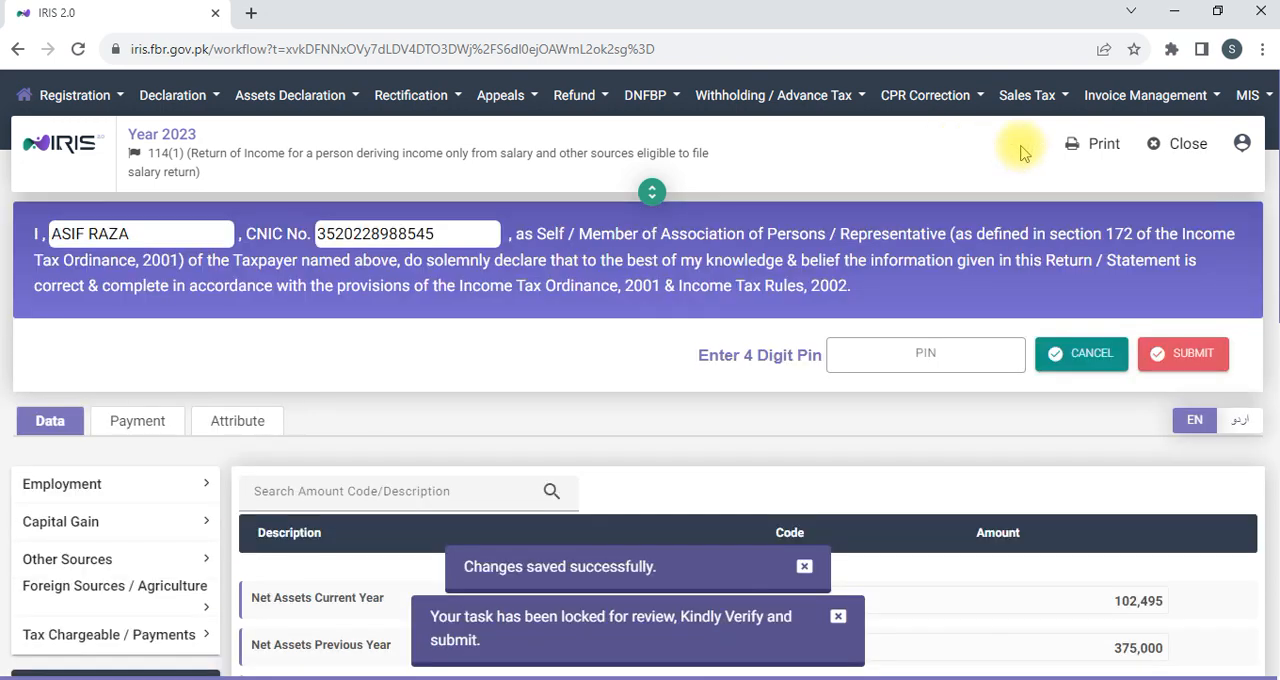
click(888, 356)
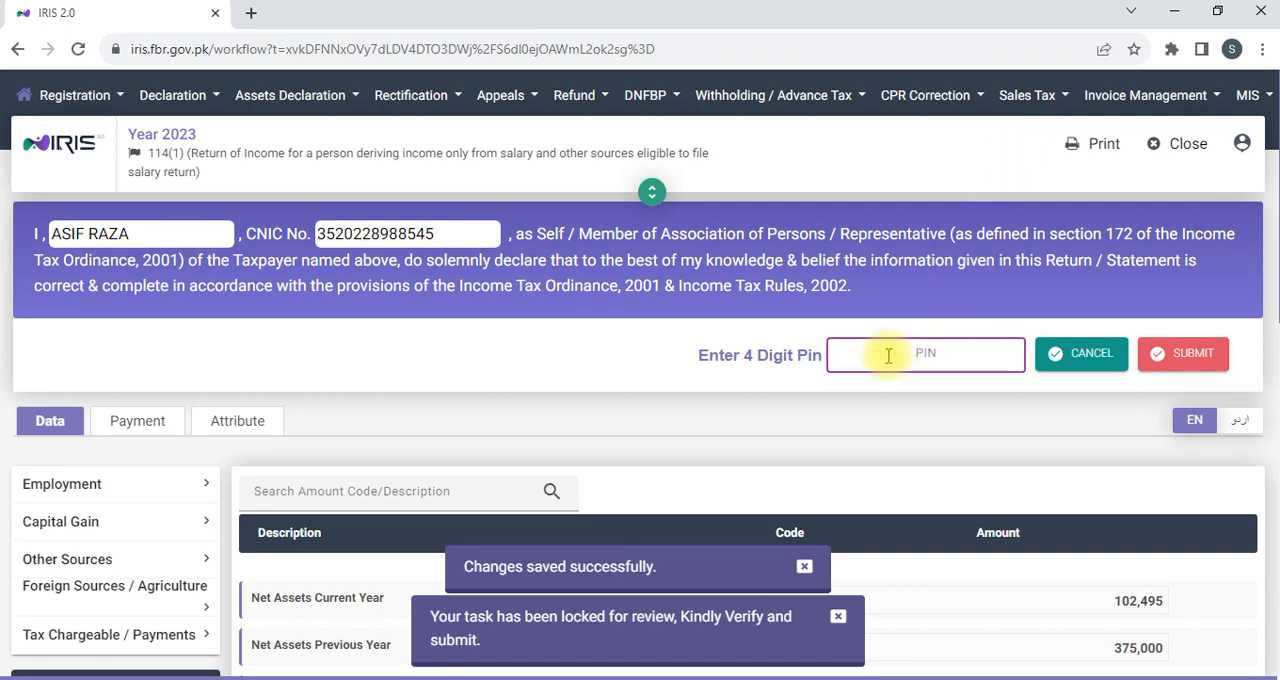
scroll(888, 356, down, 5)
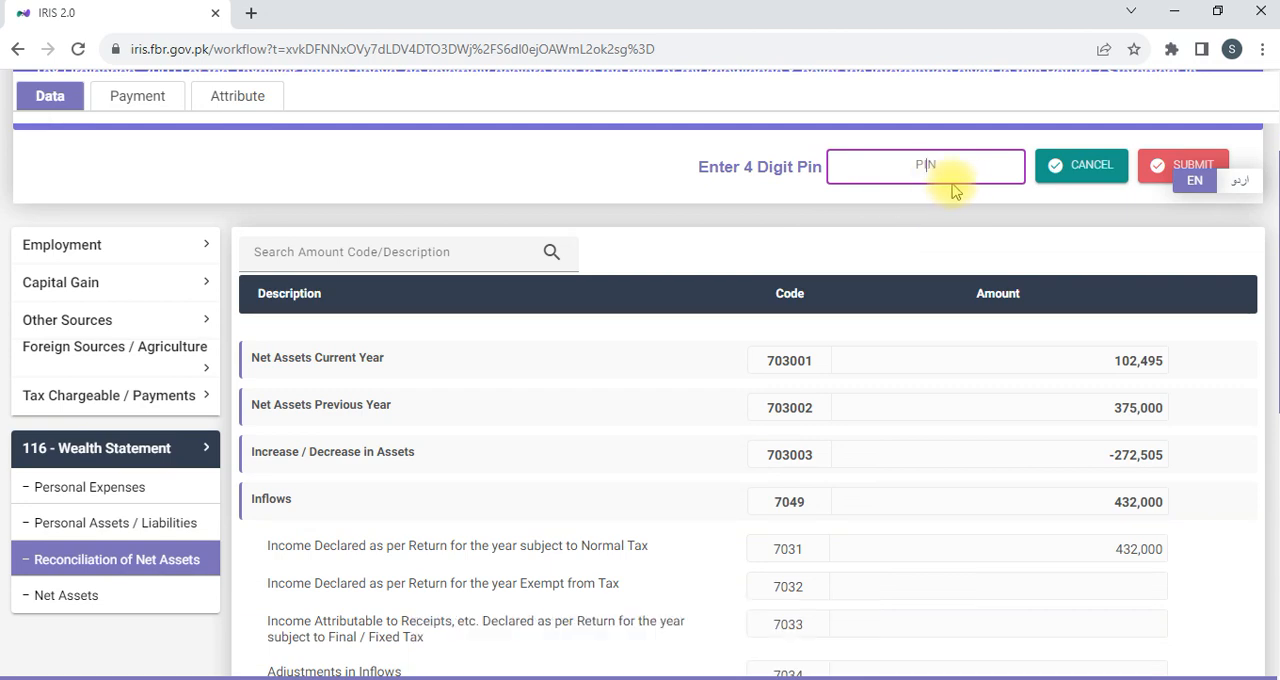
text(12)
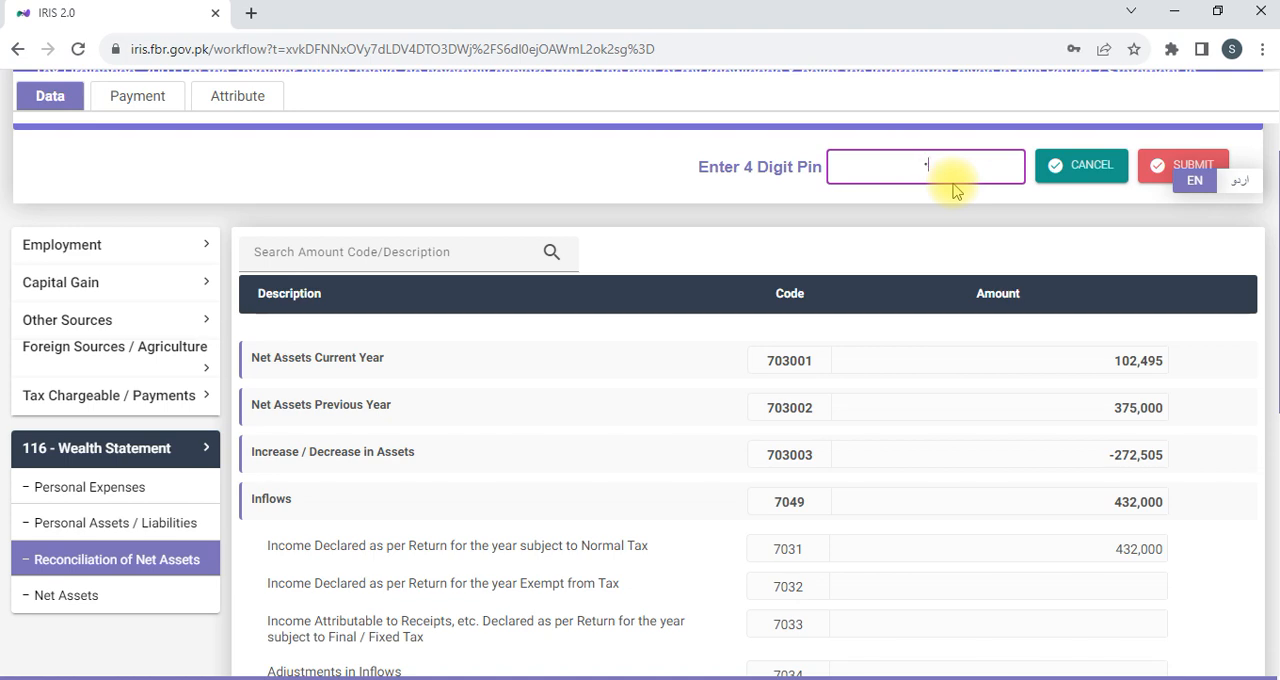
text(34)
click(1180, 166)
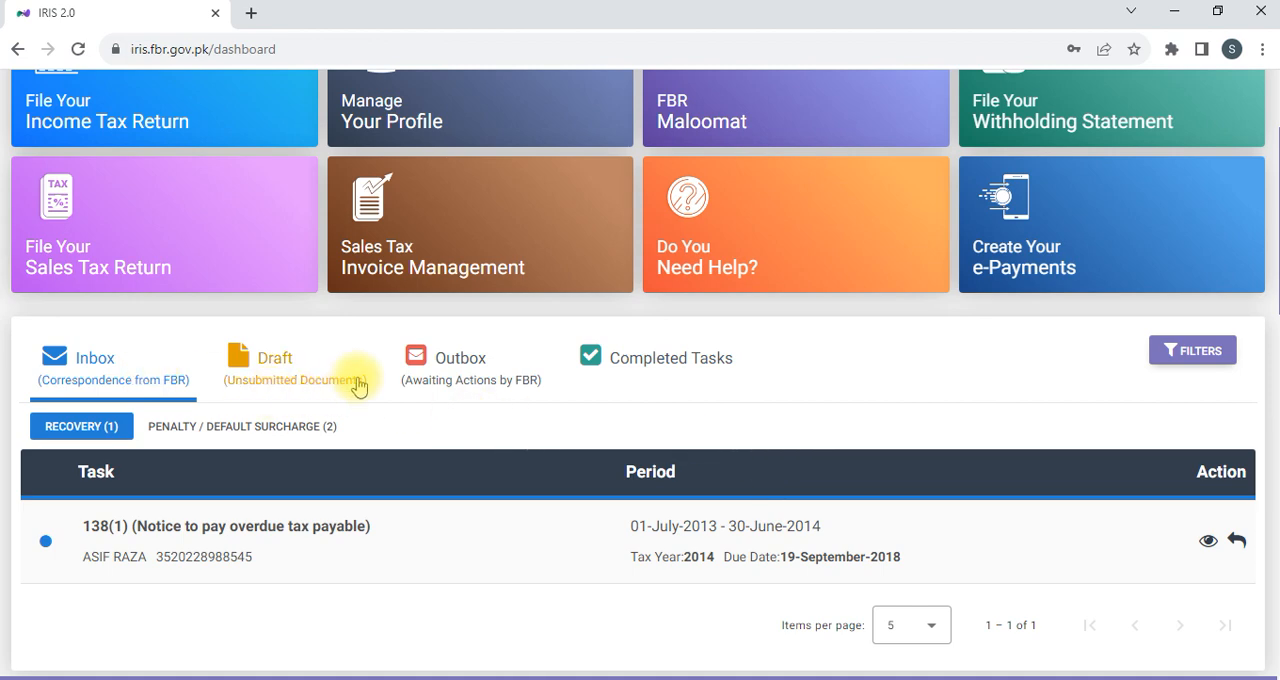
Look through the dashboard's Outbox, Draft, Inbox and Completed Tasks lists for the submitted 2023 return.
click(447, 387)
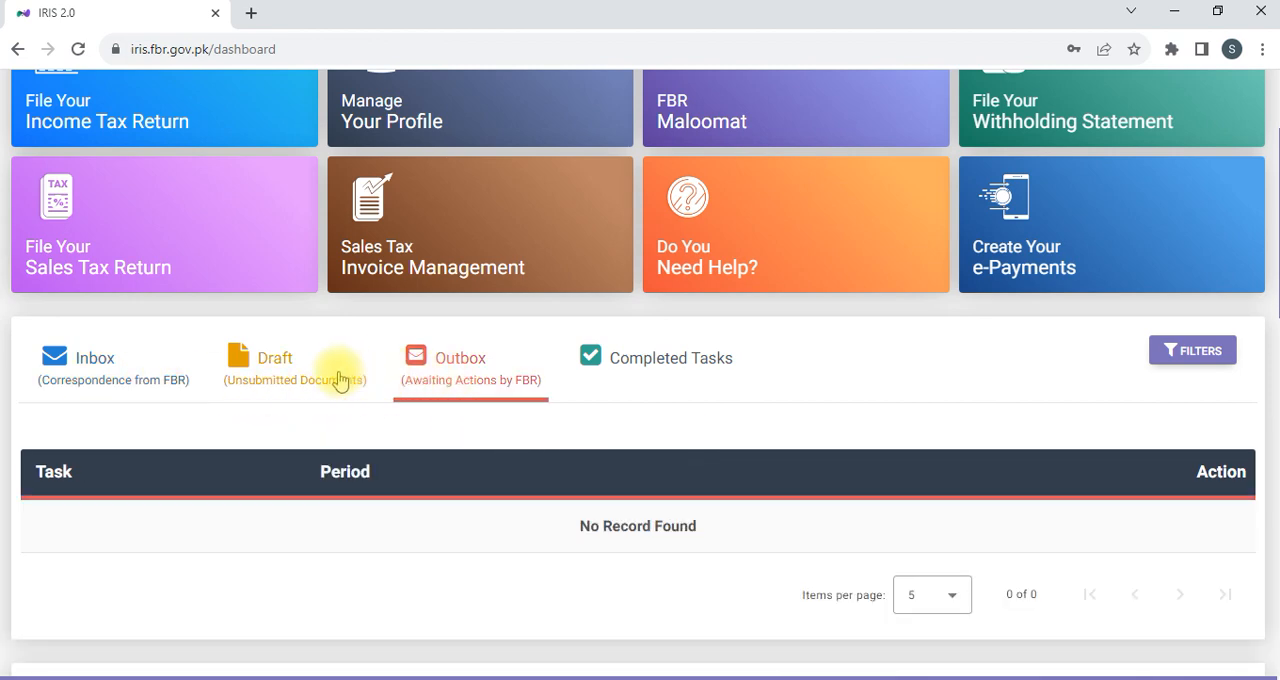
click(310, 380)
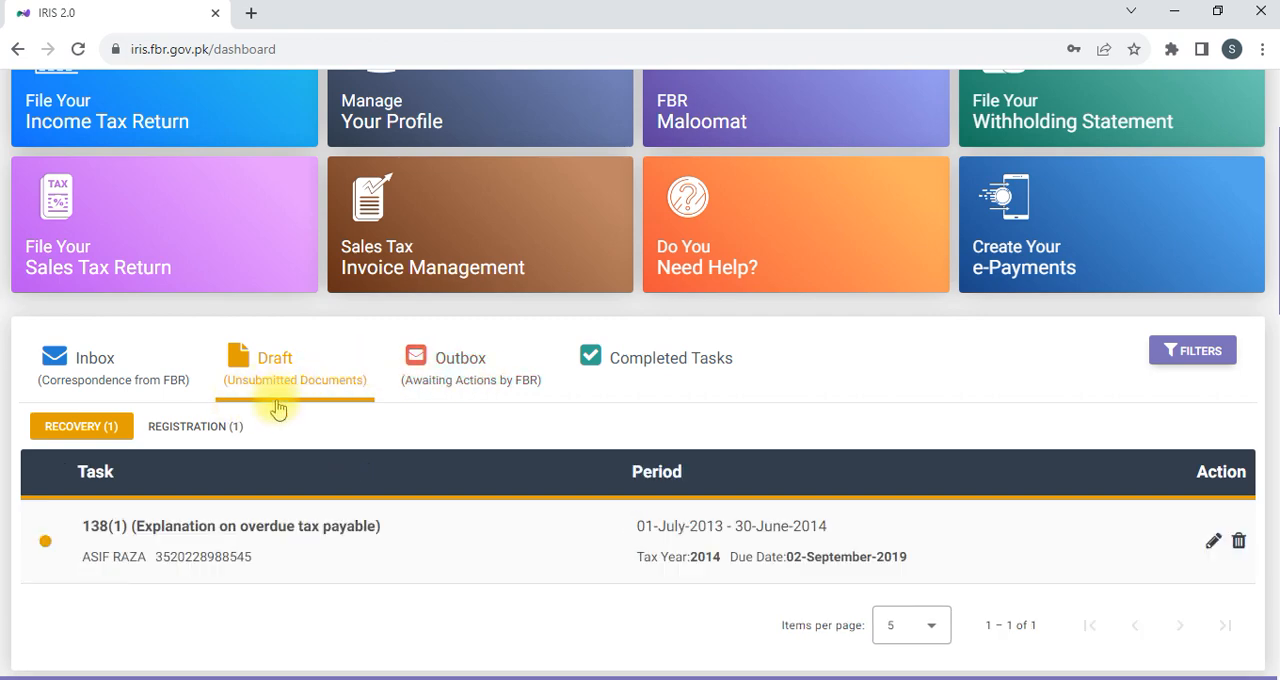
click(484, 379)
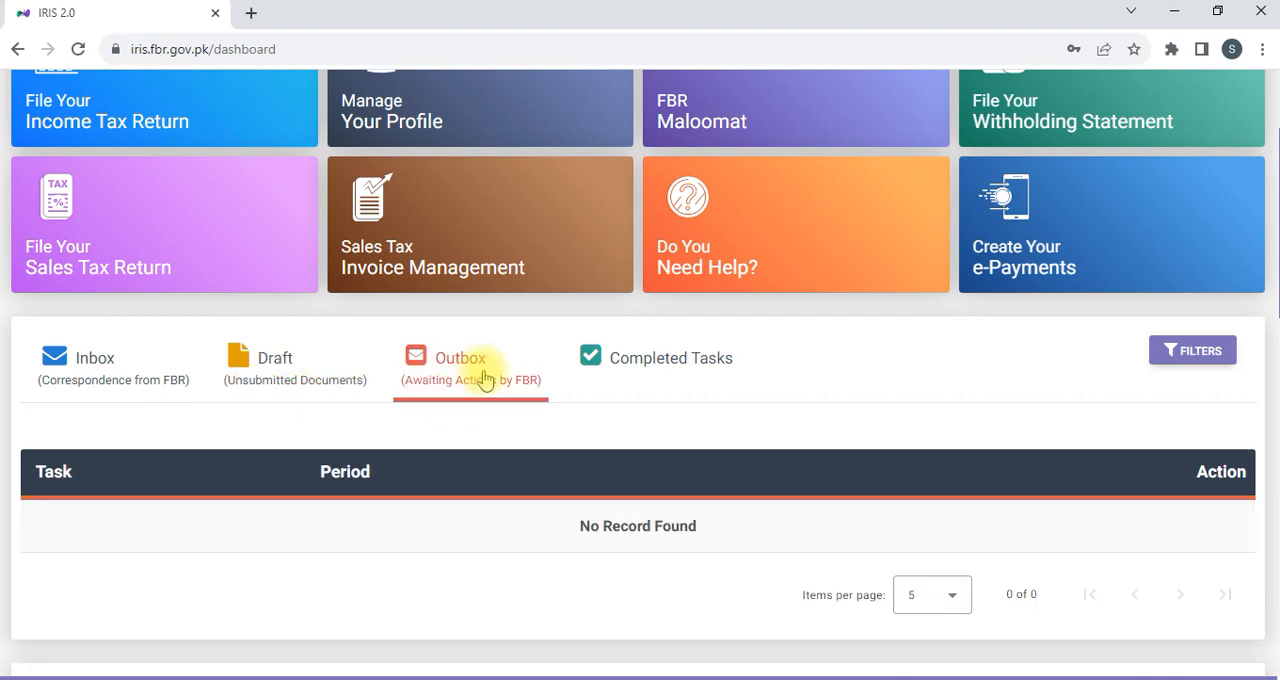
click(670, 379)
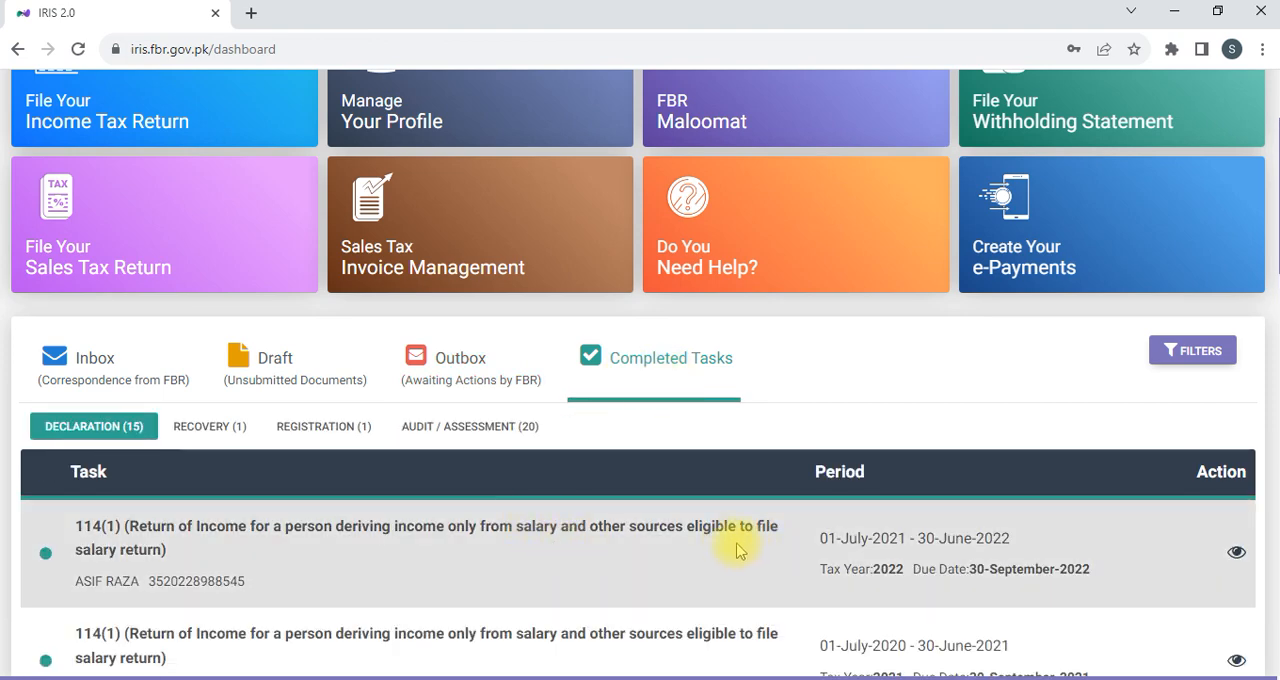
click(100, 362)
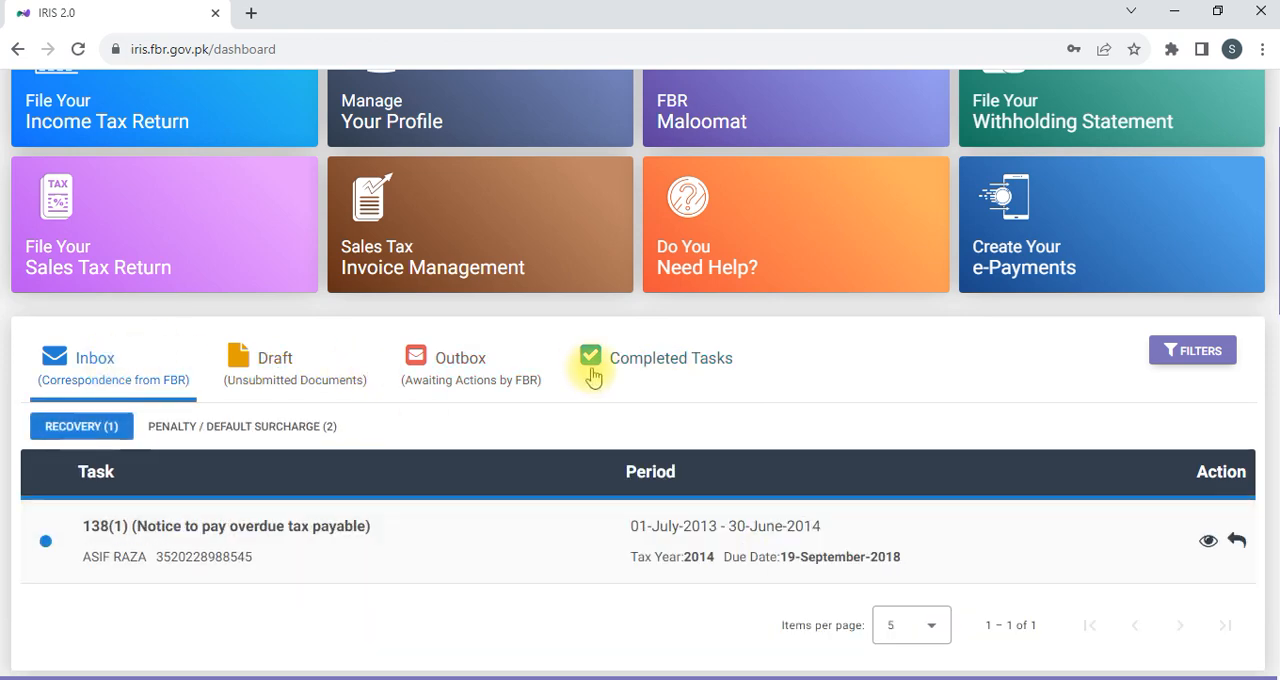
click(676, 360)
mouse_move(659, 289)
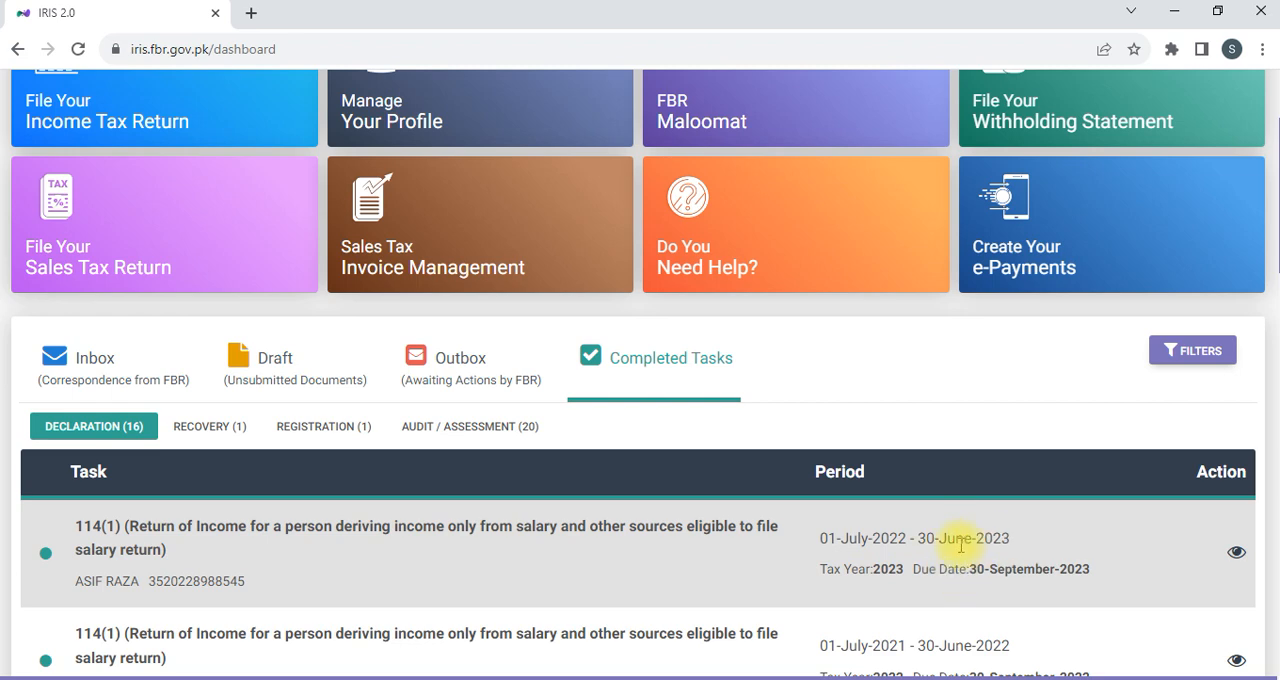
Log out of the taxpayer's account.
scroll(960, 545, up, 2)
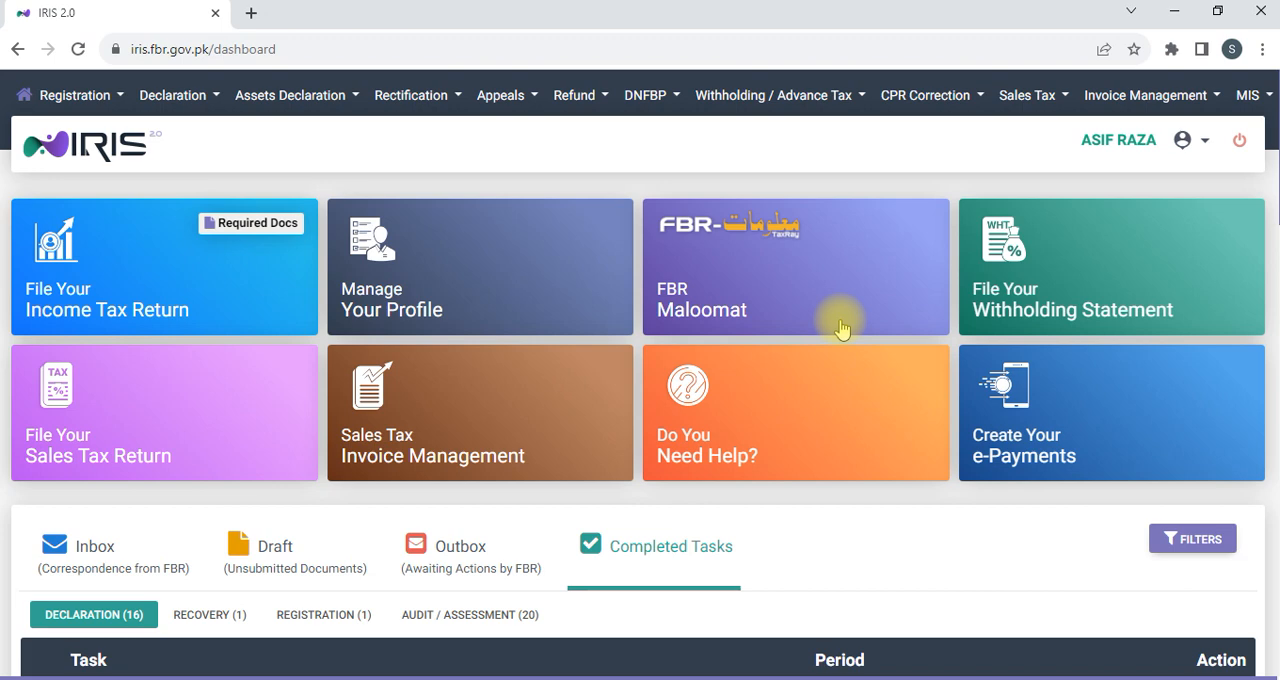
click(1237, 148)
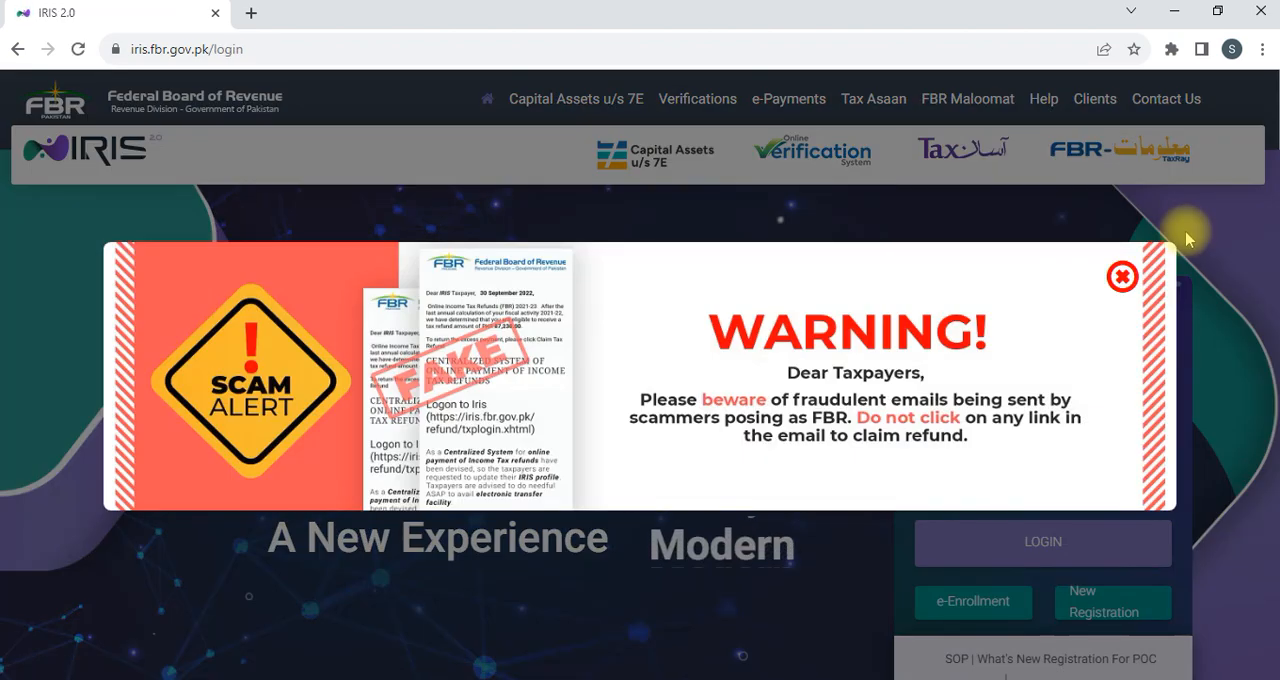